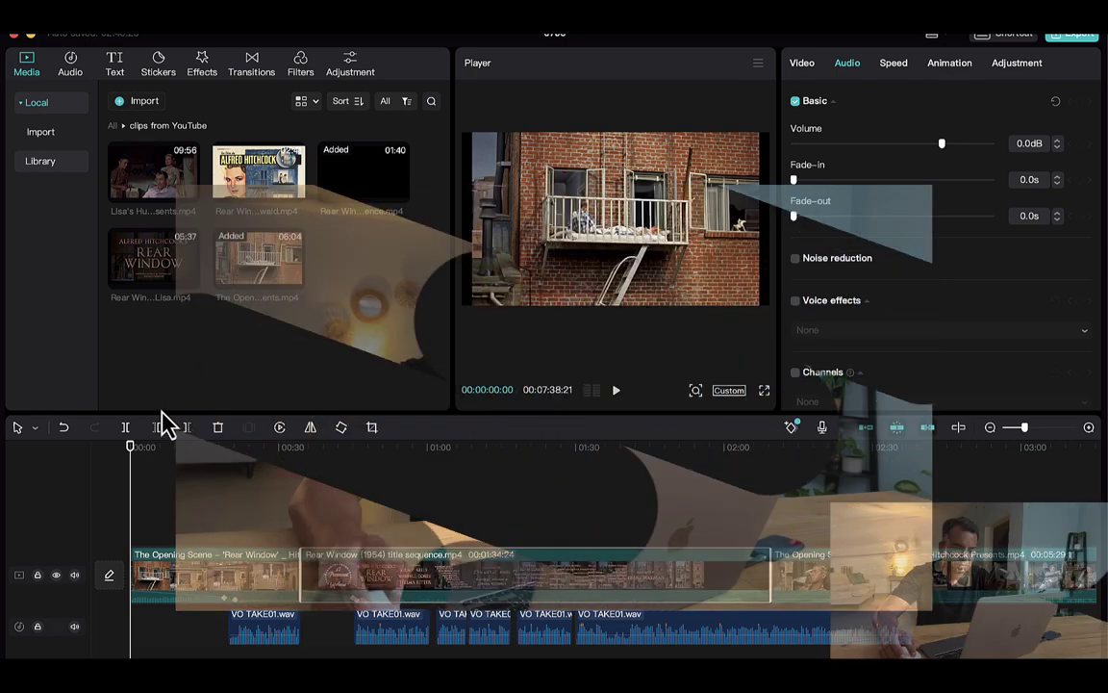
Step: Move the playhead to about 00:34 and drop Black smoke on the clip cut
click(119, 454)
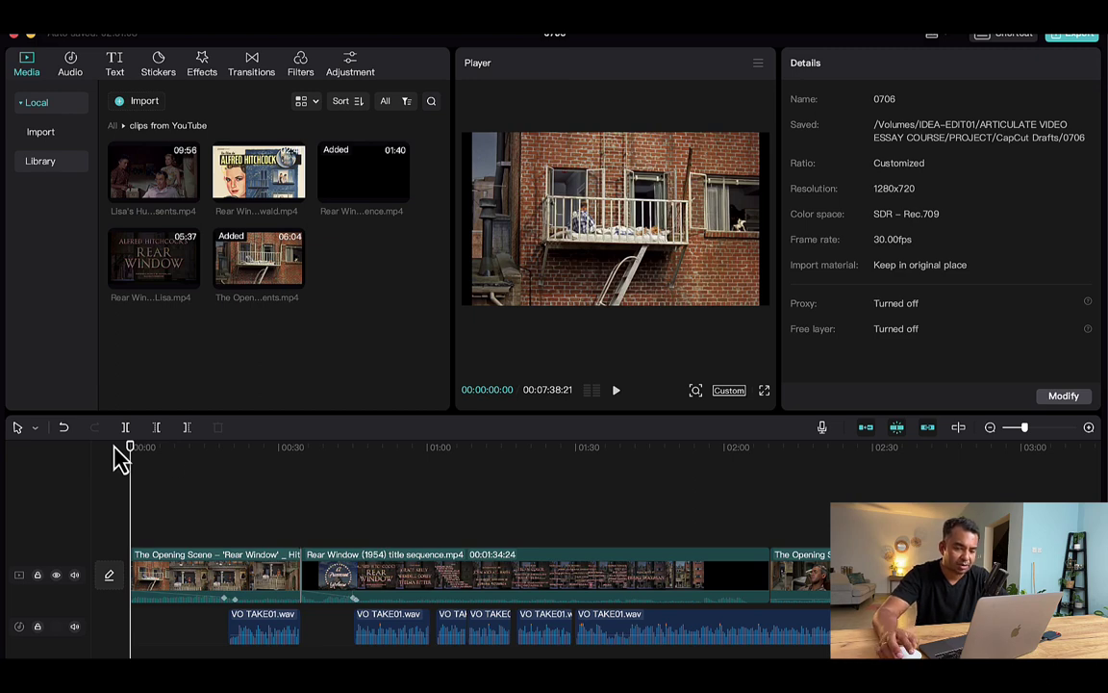
mouse_move(278, 454)
mouse_down()
mouse_move(281, 465)
mouse_move(309, 463)
mouse_move(284, 463)
mouse_up()
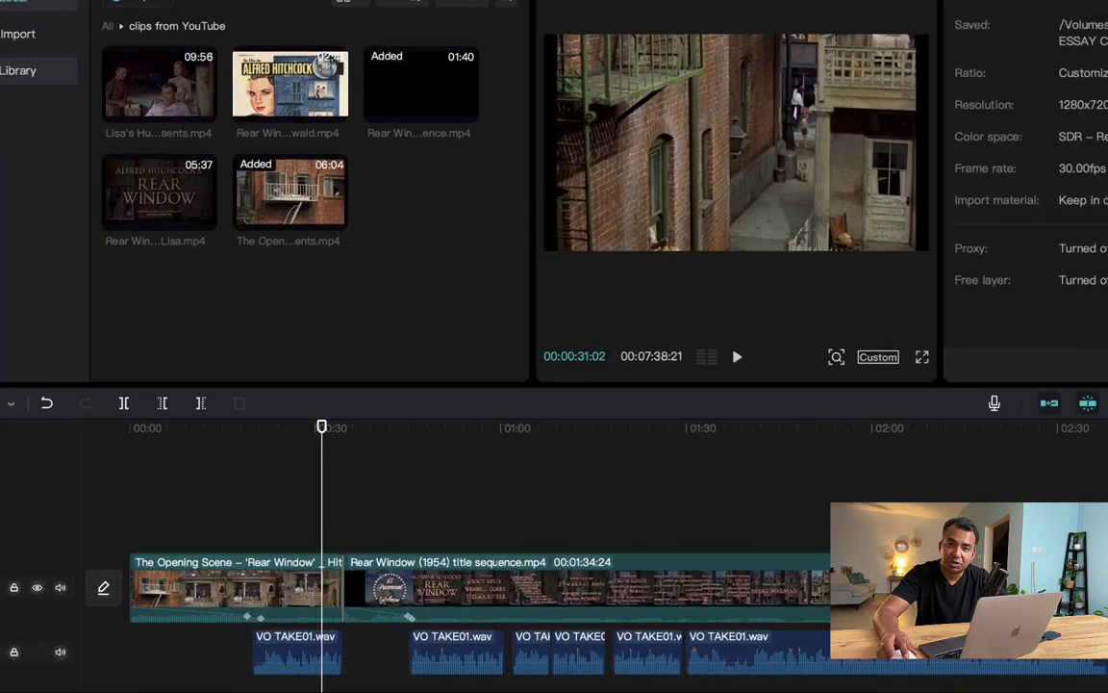
click(251, 65)
drag(248, 284, 346, 589)
Step: Play back the new Black smoke transition to preview it
click(332, 450)
key(space)
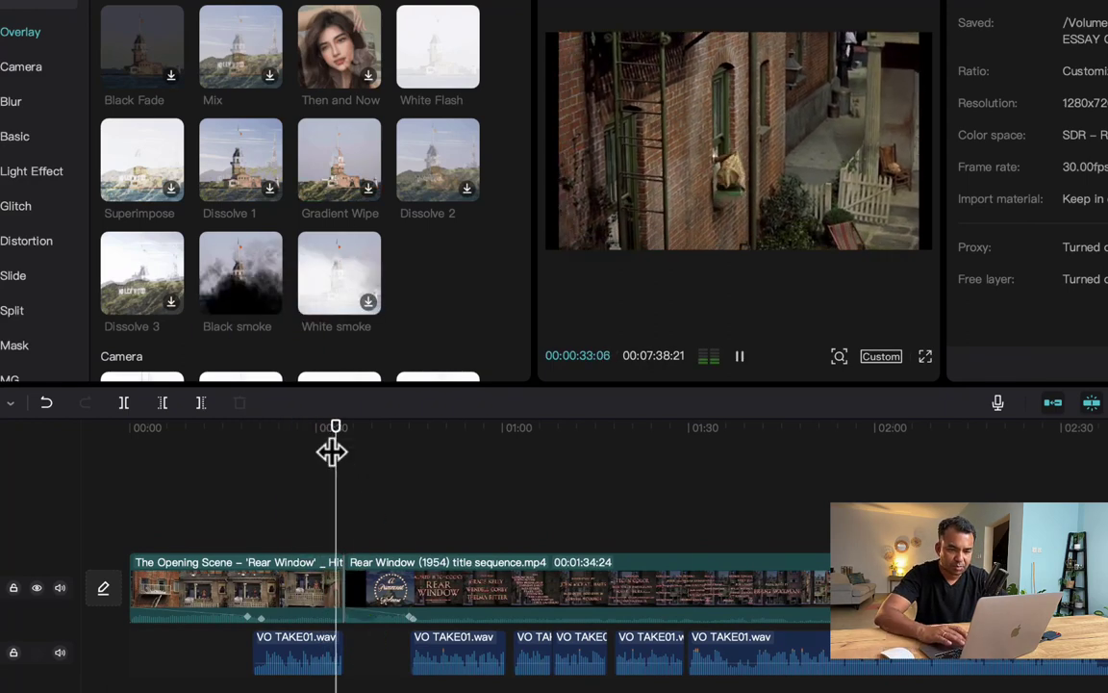
key(space)
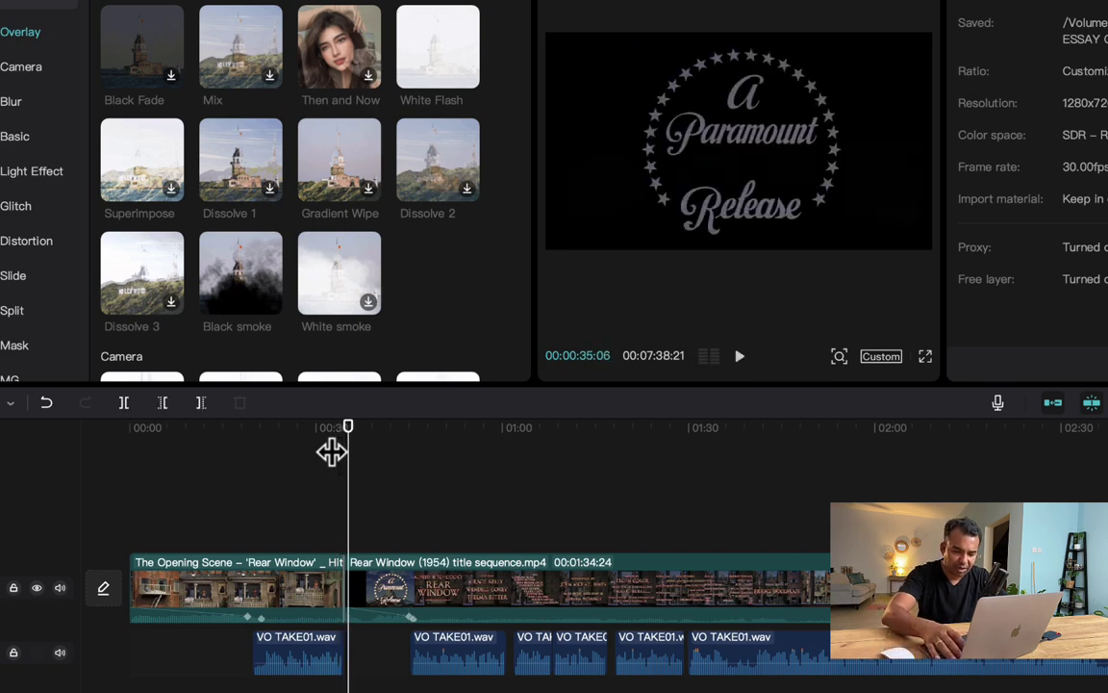
Step: Widen the Black smoke transition to 1.1 s and play it back
scroll(331, 453, up, 5)
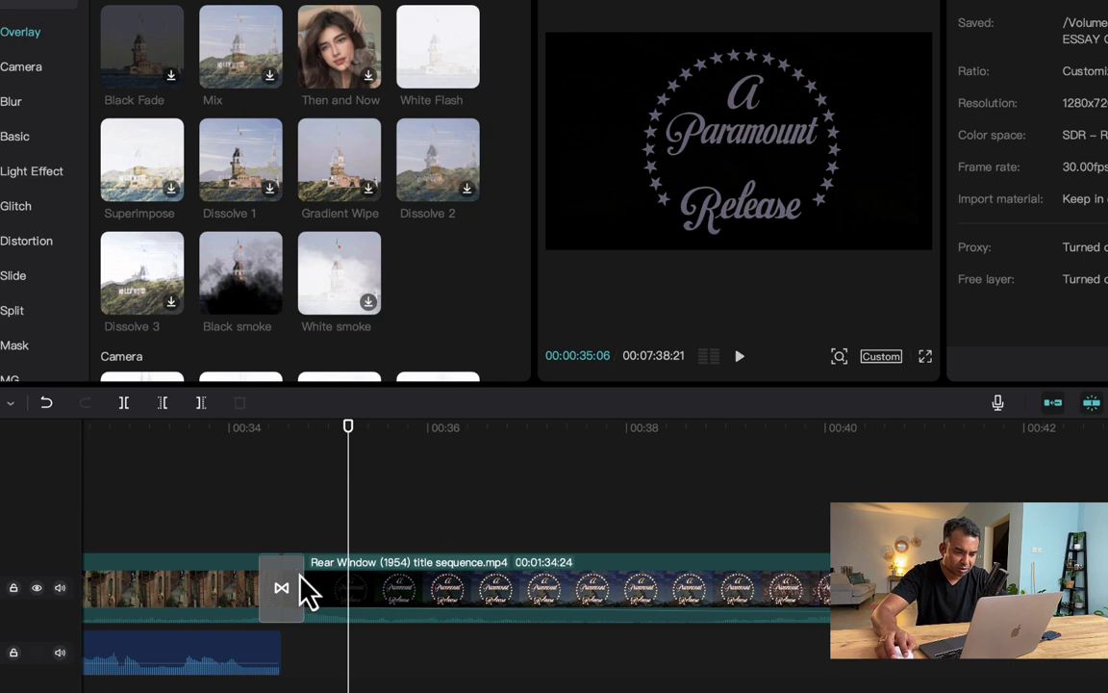
click(288, 588)
drag(310, 589, 334, 588)
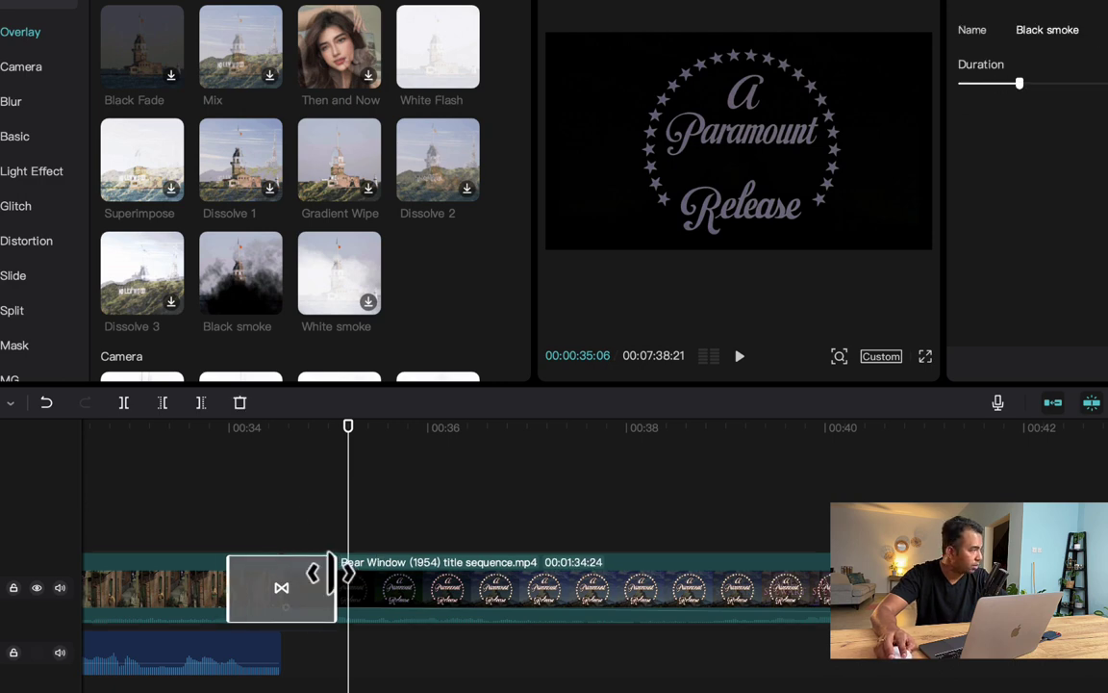
click(205, 446)
key(space)
key(space)
Step: Scrub through the smoke transition, then skim to the 00:48 title and later footage
drag(183, 445, 279, 445)
click(336, 423)
drag(336, 423, 384, 424)
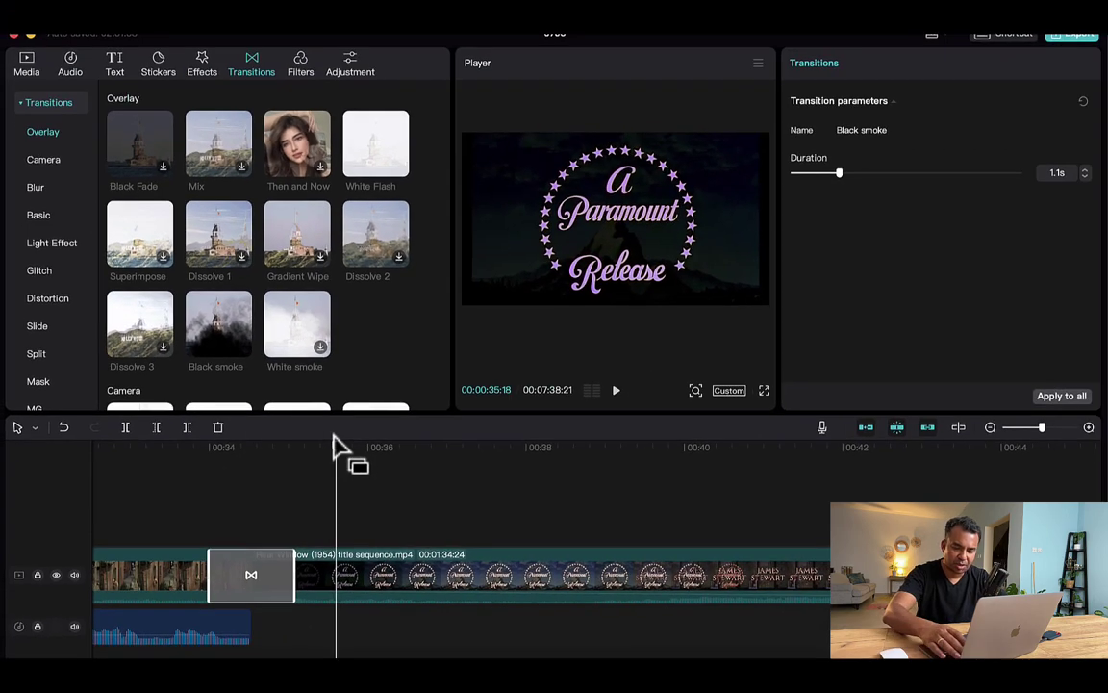
scroll(344, 457, down, 5)
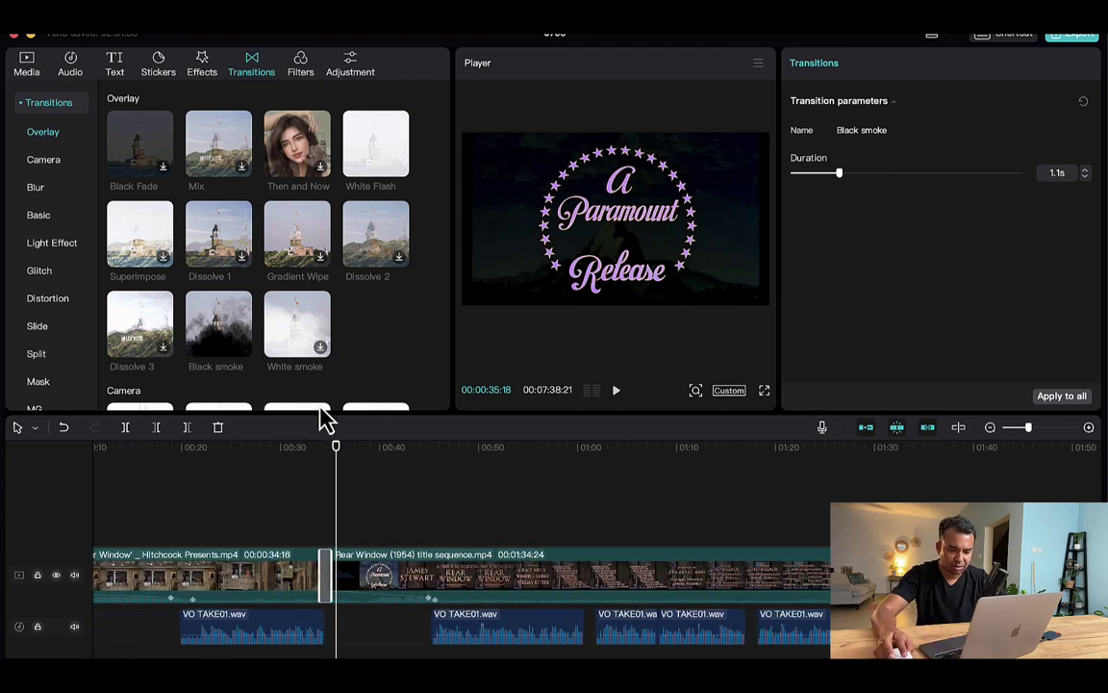
click(449, 466)
click(470, 460)
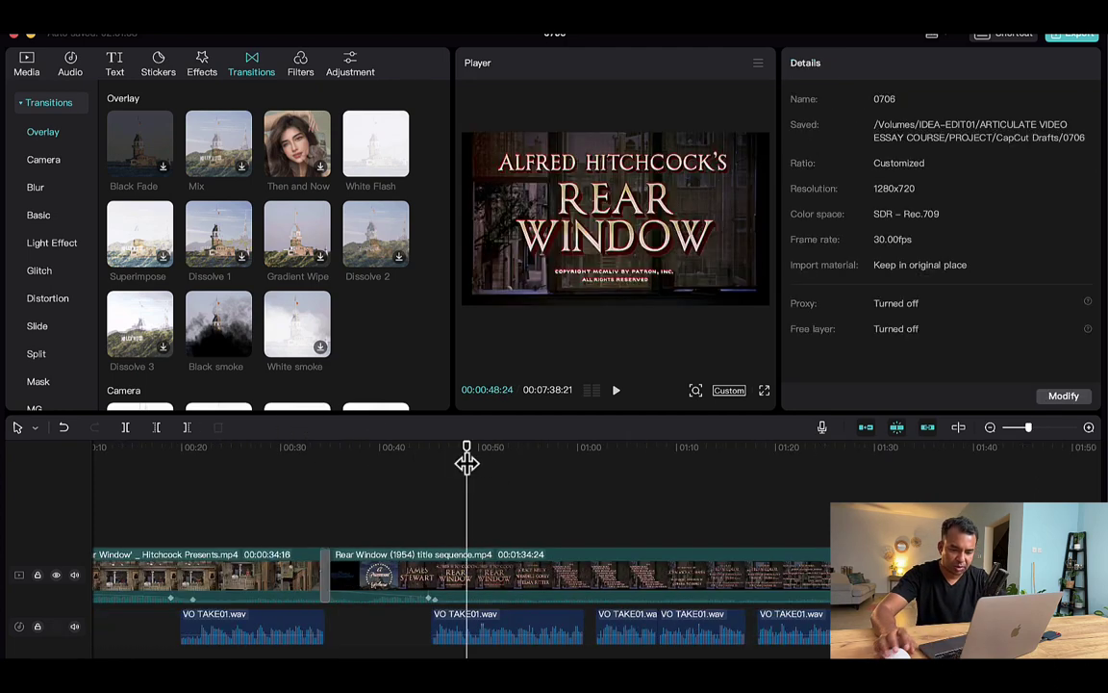
scroll(467, 462, down, 5)
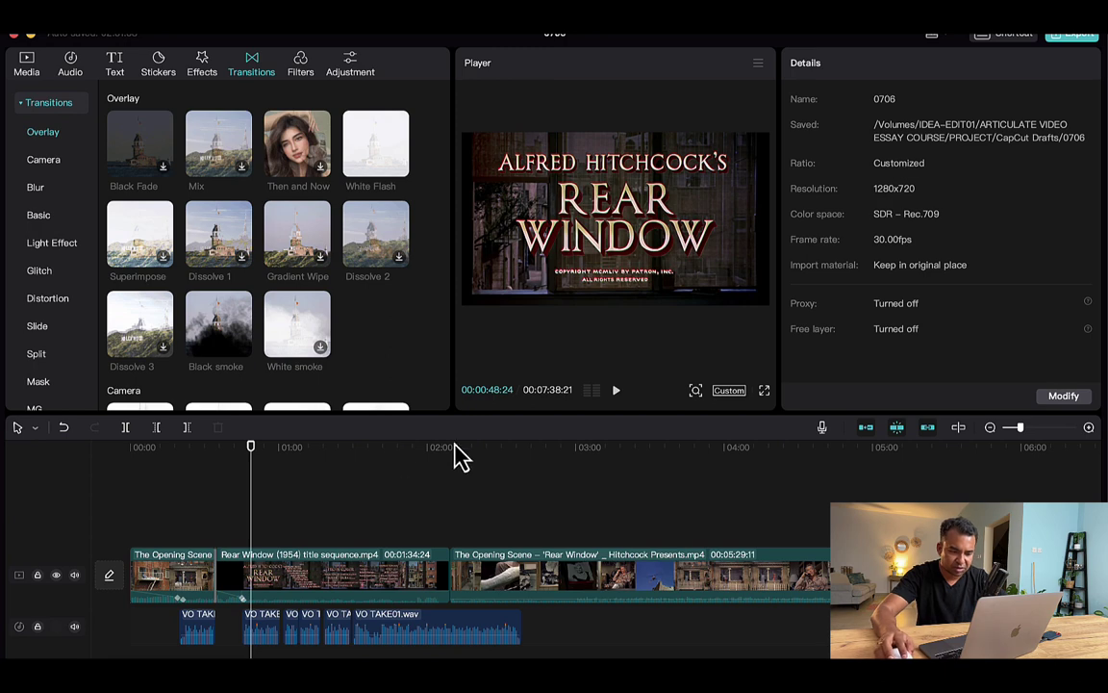
drag(425, 460, 205, 465)
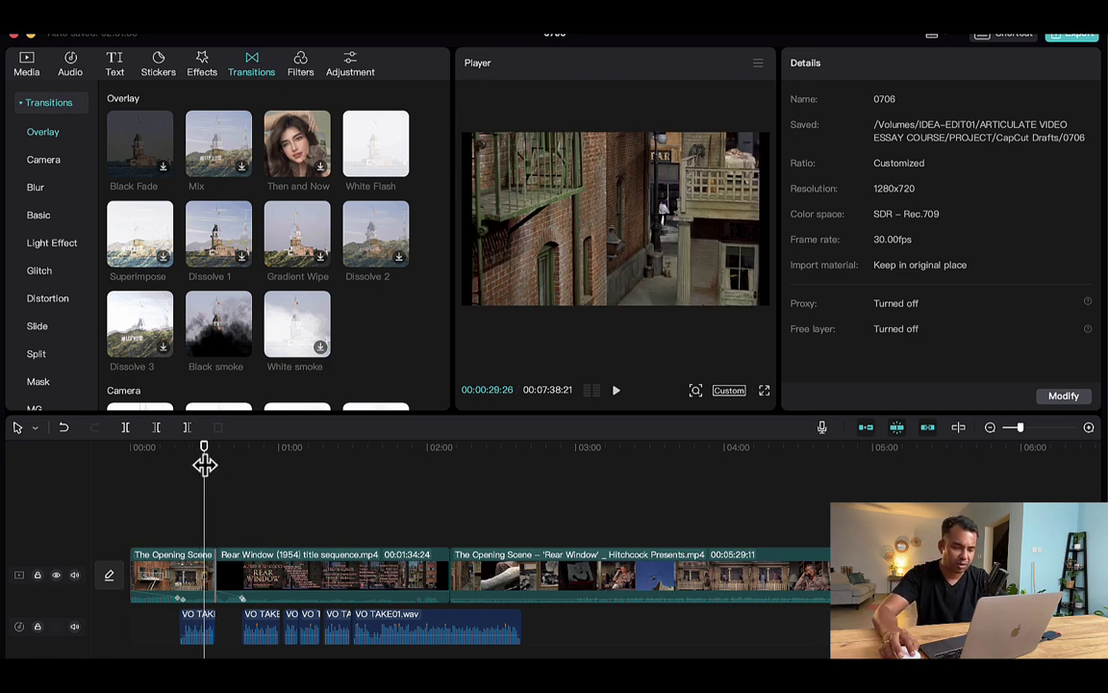
Step: Show Video effects and scroll down to Opening & closing effects like Rotary Focus and TV Off
click(202, 69)
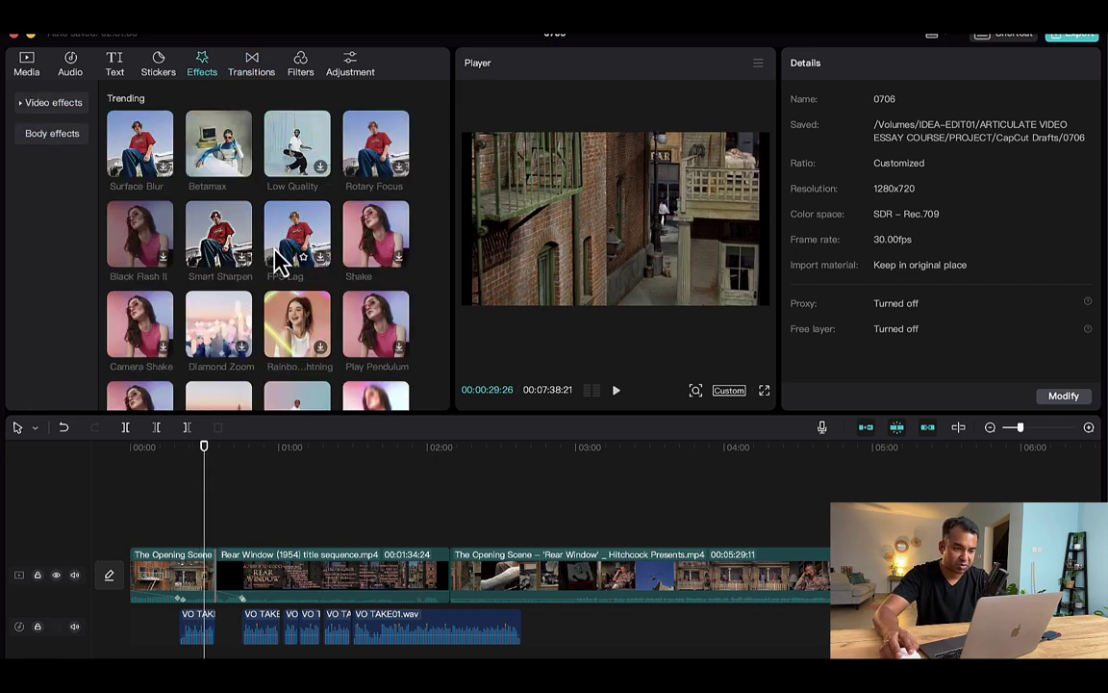
drag(185, 467, 270, 463)
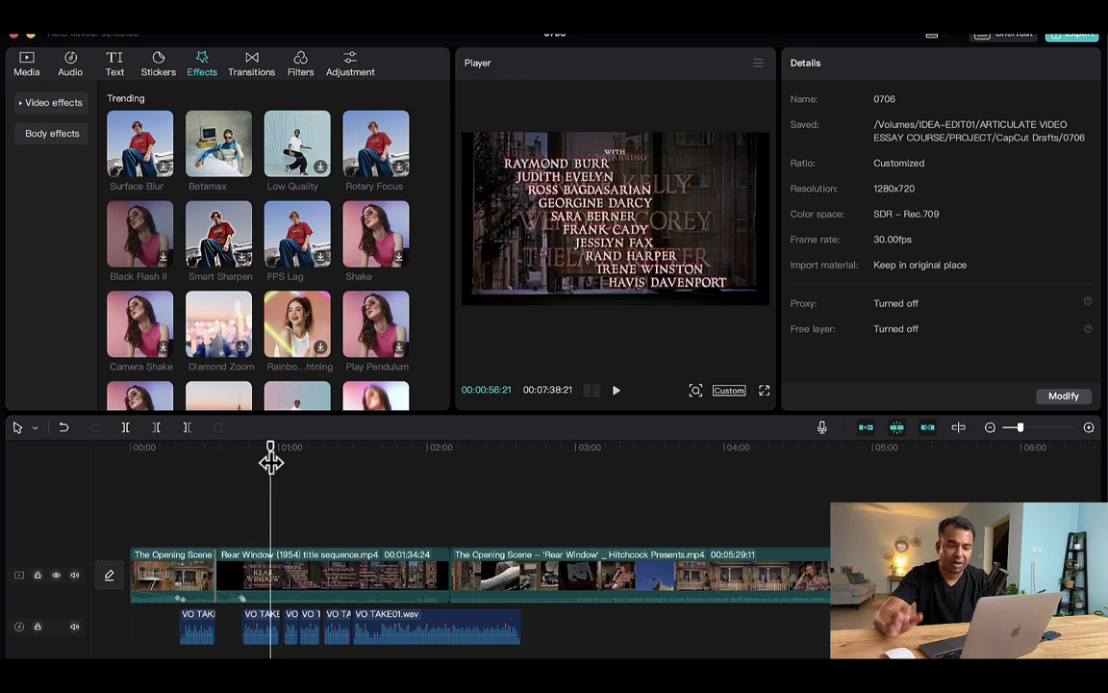
scroll(292, 318, down, 5)
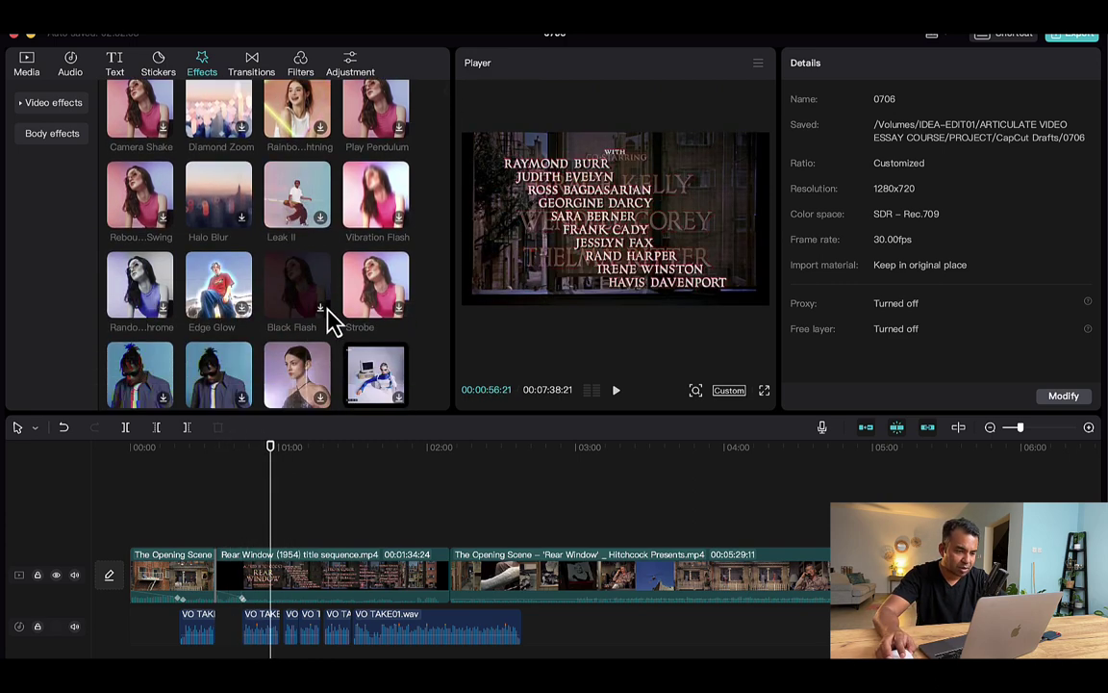
scroll(318, 323, down, 5)
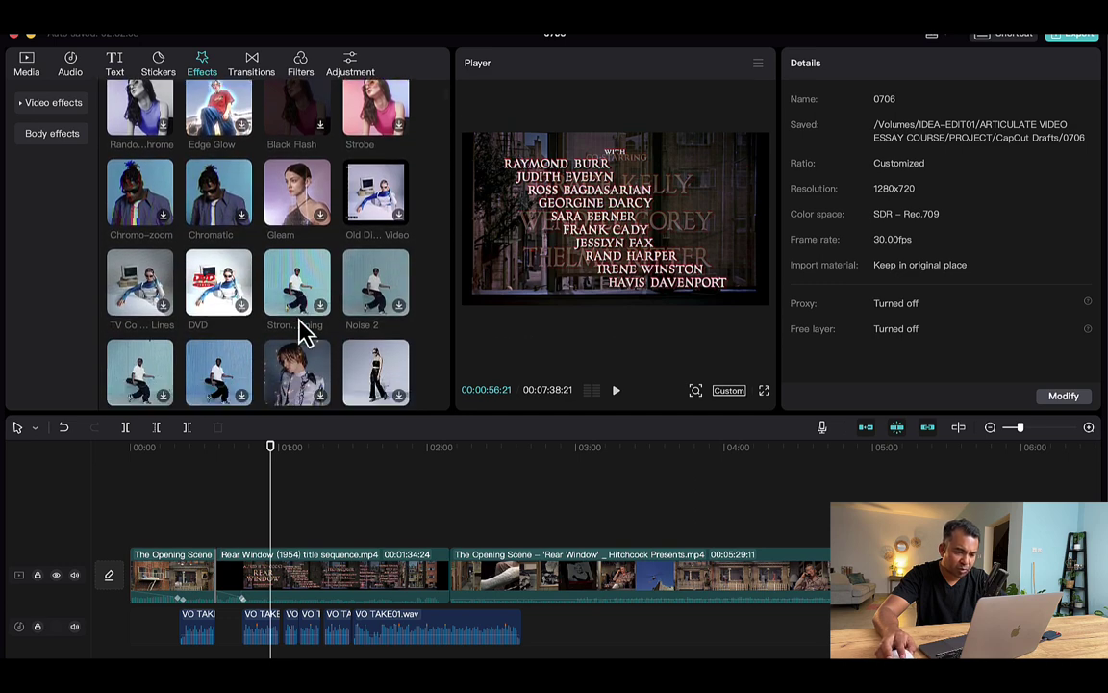
scroll(294, 322, down, 2)
scroll(252, 332, down, 5)
scroll(279, 324, down, 2)
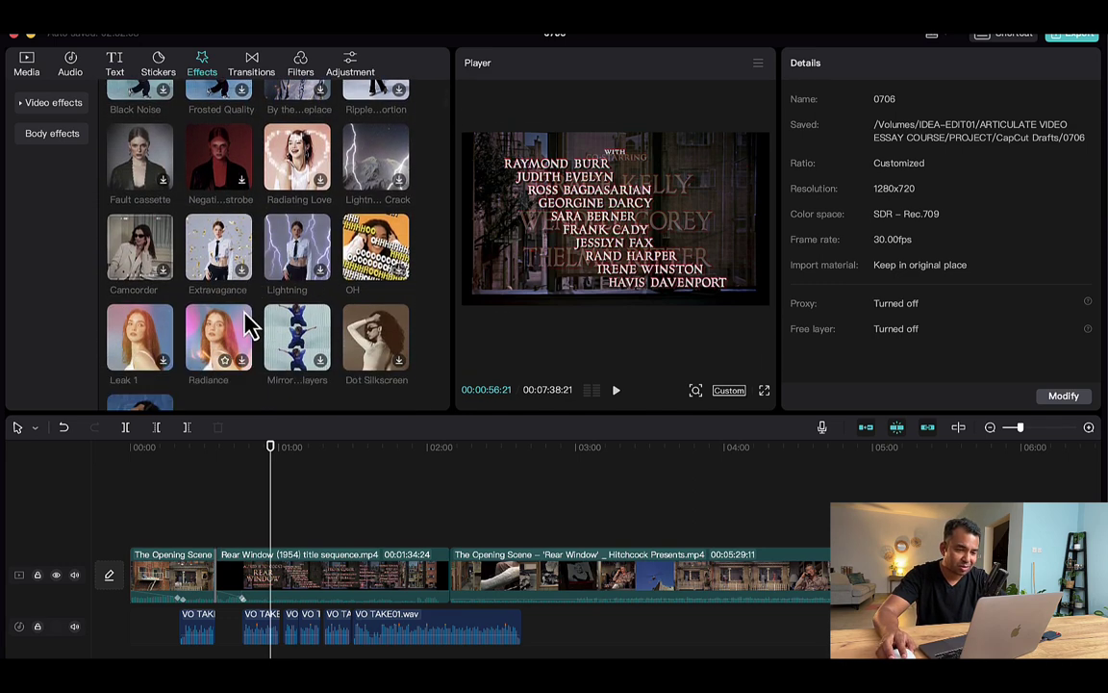
scroll(375, 346, down, 1)
scroll(221, 342, down, 2)
scroll(193, 335, down, 4)
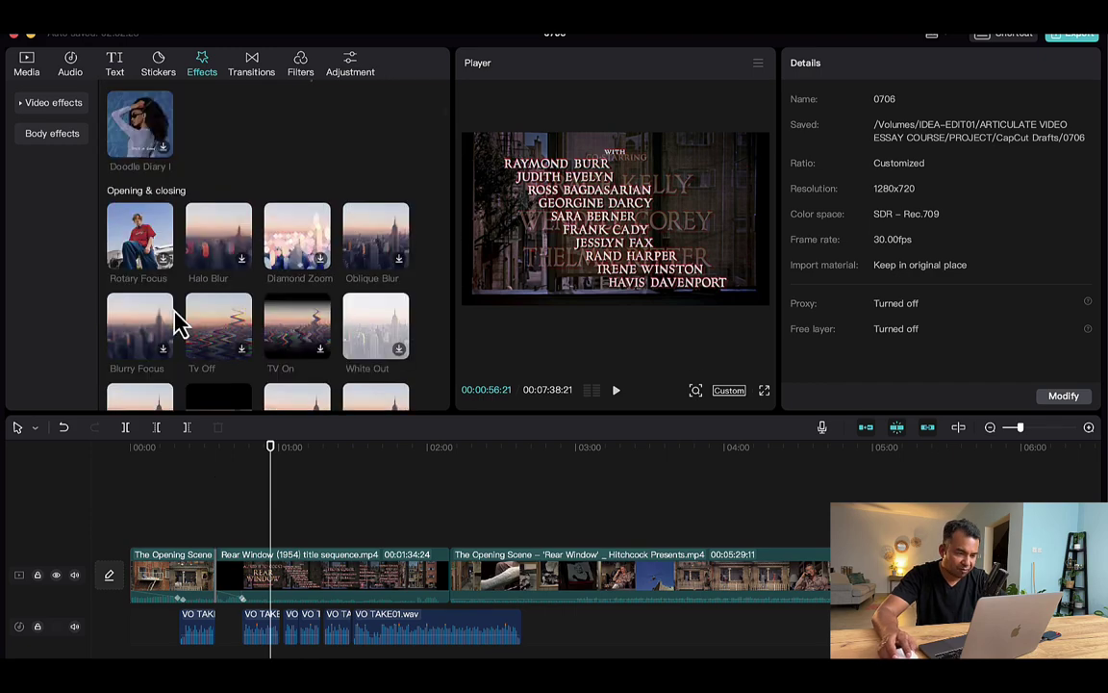
Step: Try the Rotary Focus effect at the start of the video and preview the opening
drag(136, 272, 168, 533)
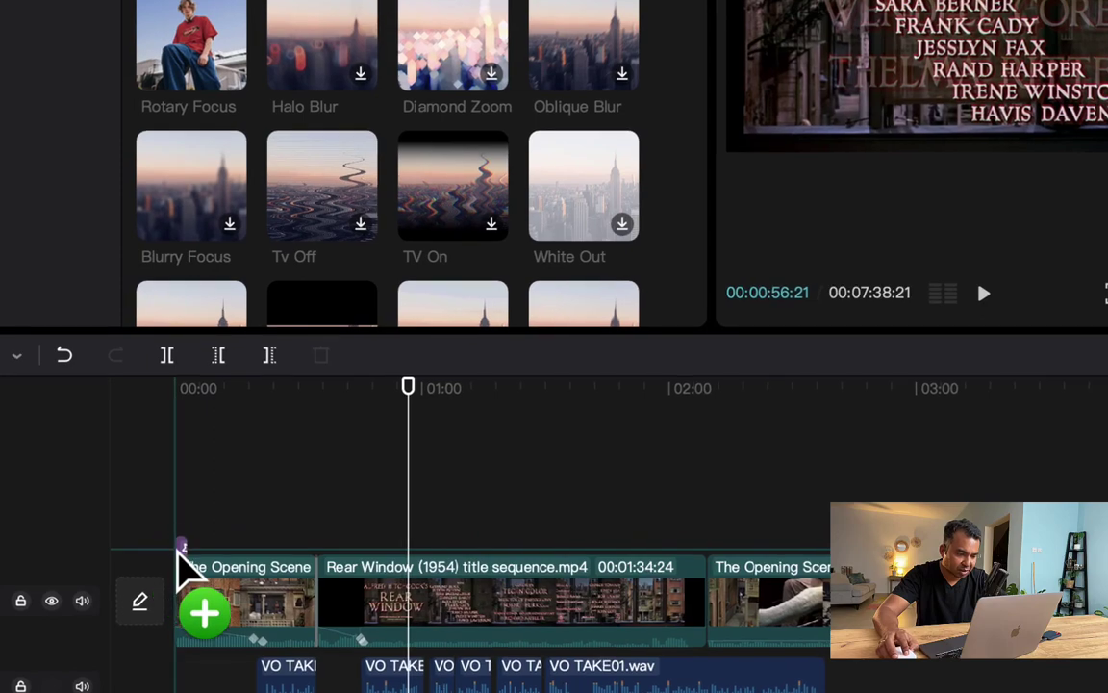
click(163, 437)
key(space)
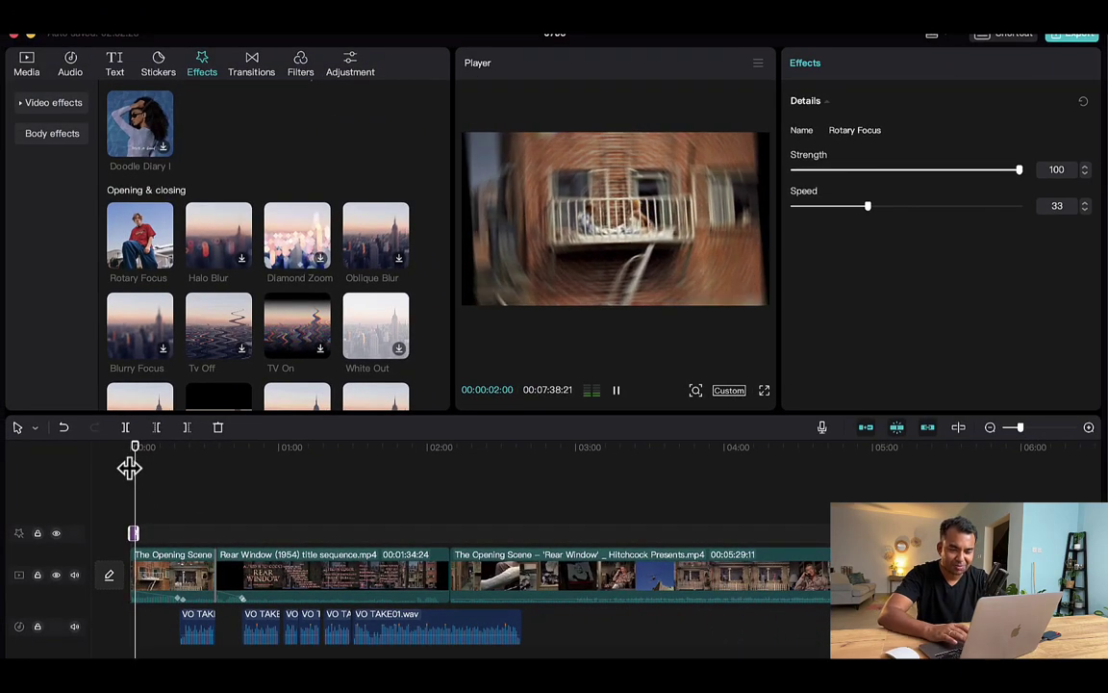
key(space)
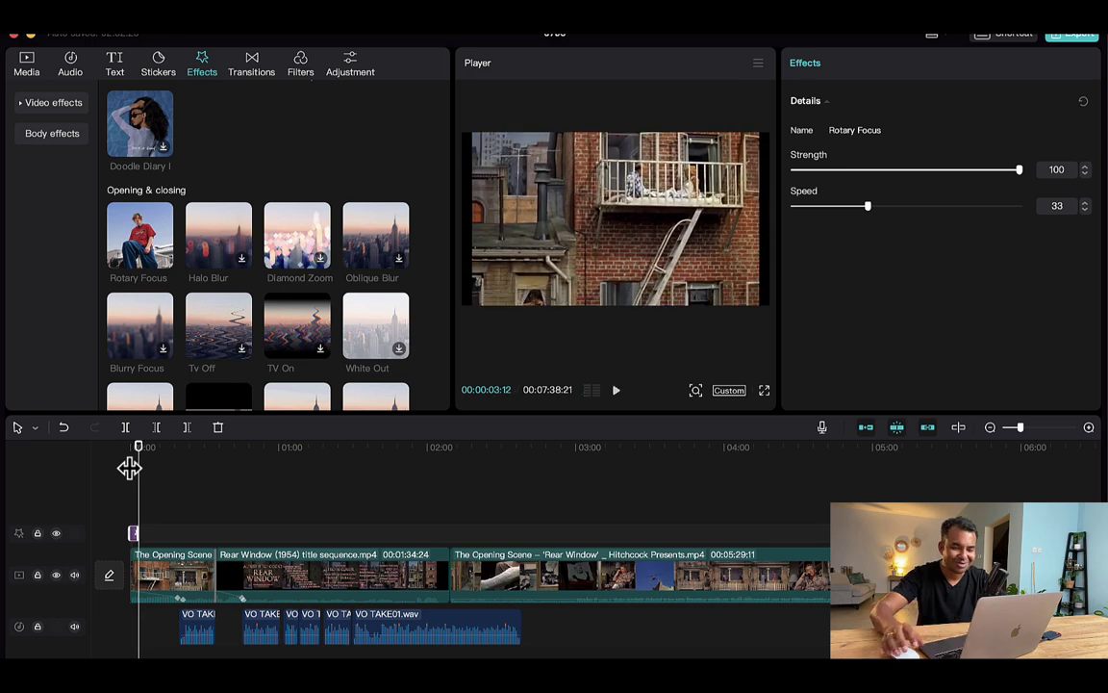
scroll(162, 533, up, 6)
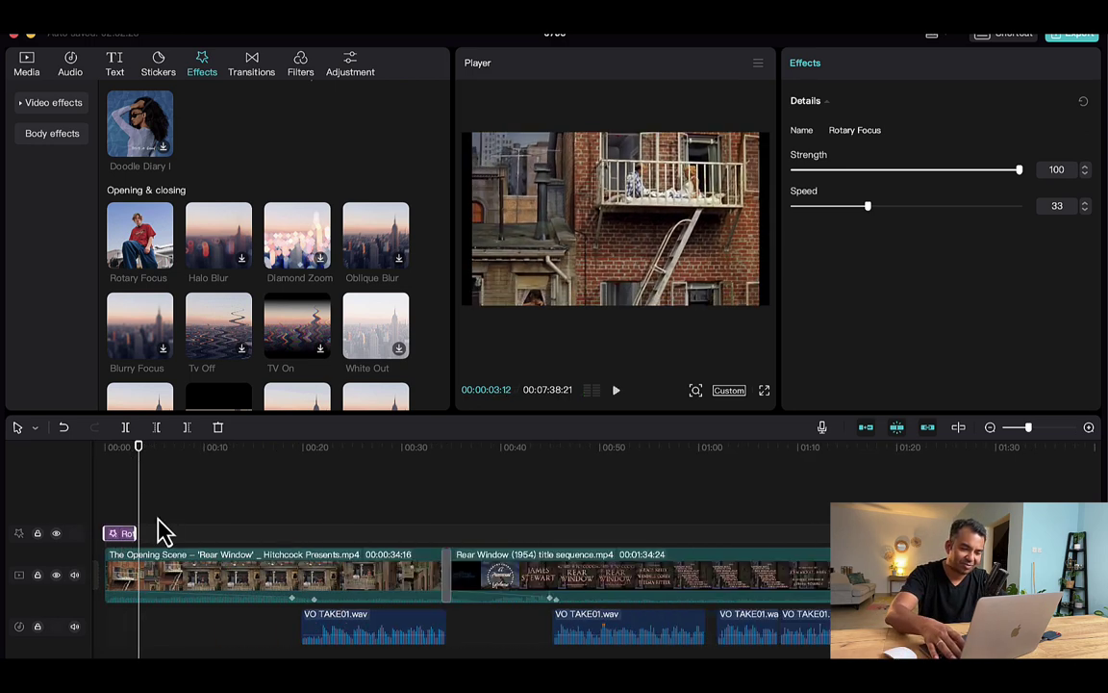
scroll(190, 535, left, 2)
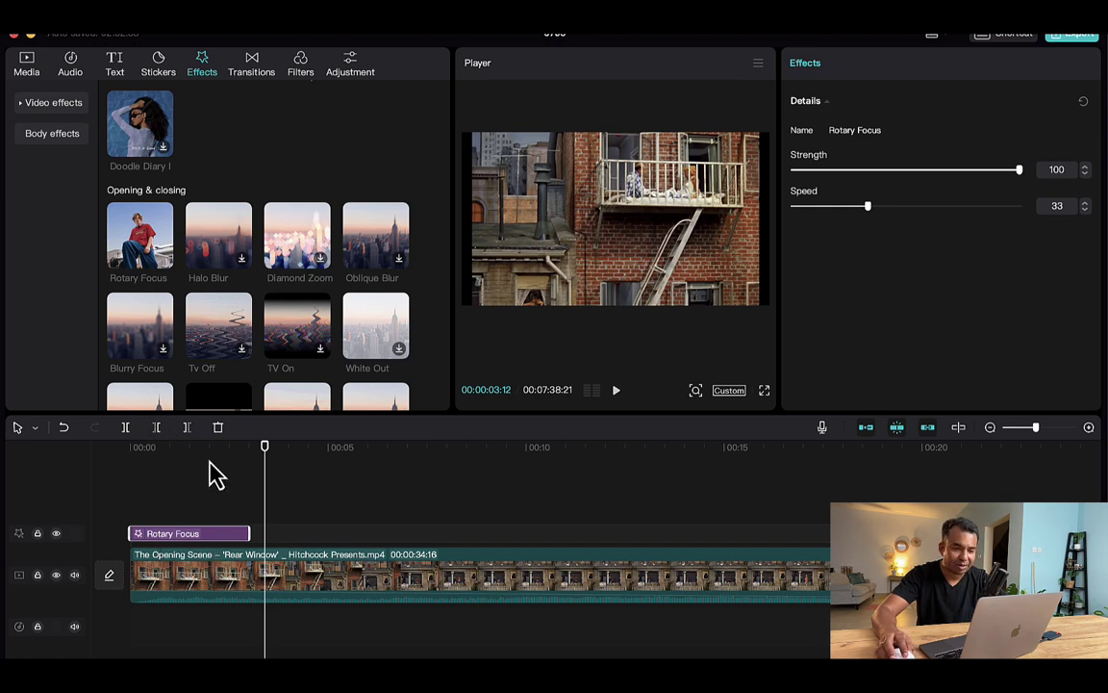
mouse_move(186, 456)
mouse_down()
mouse_move(228, 454)
mouse_move(176, 456)
mouse_move(296, 454)
mouse_move(187, 452)
mouse_up()
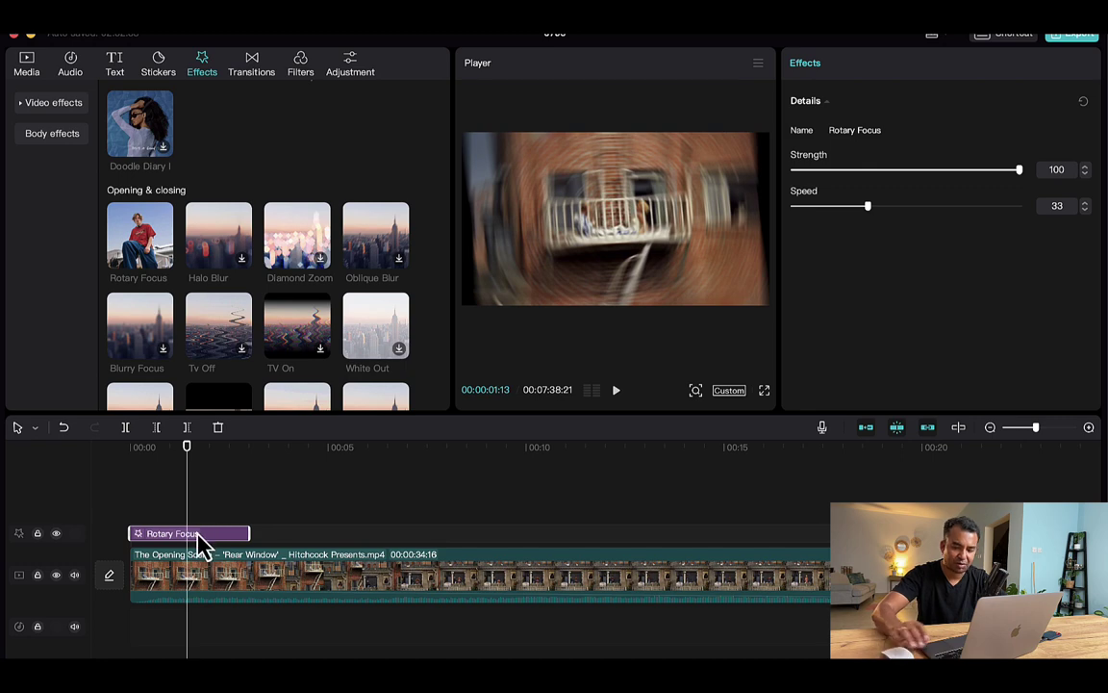
Step: Delete the Rotary Focus effect, zoom the timeline out, and replay around 00:32
key(Delete)
key(super+minus)
key(super+minus)
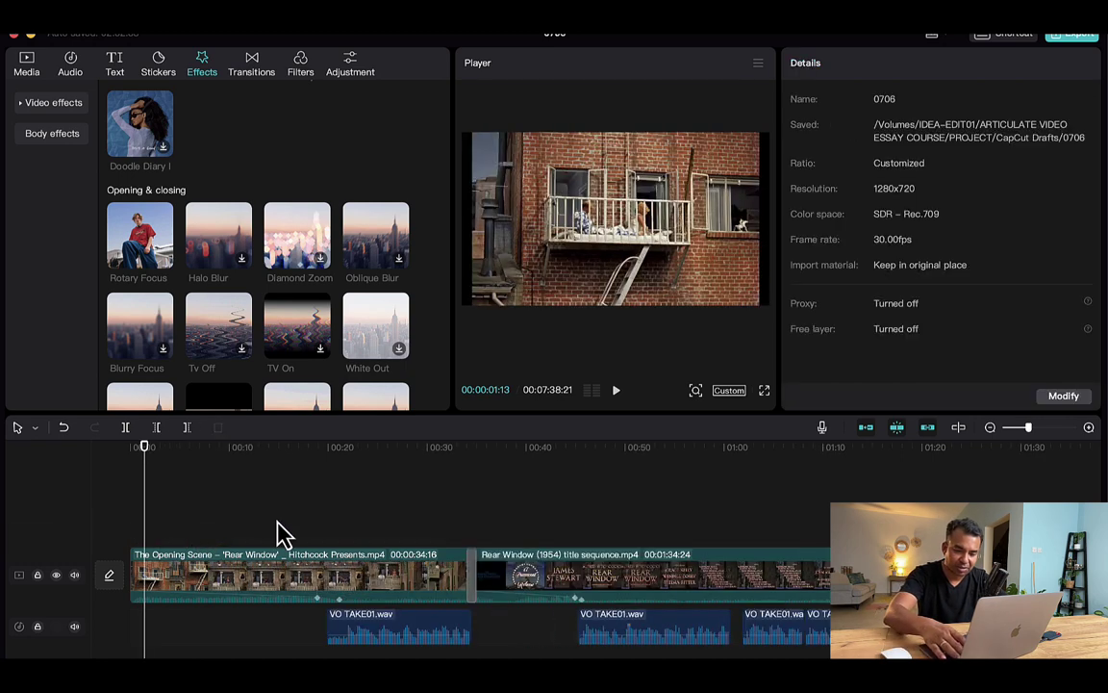
click(453, 462)
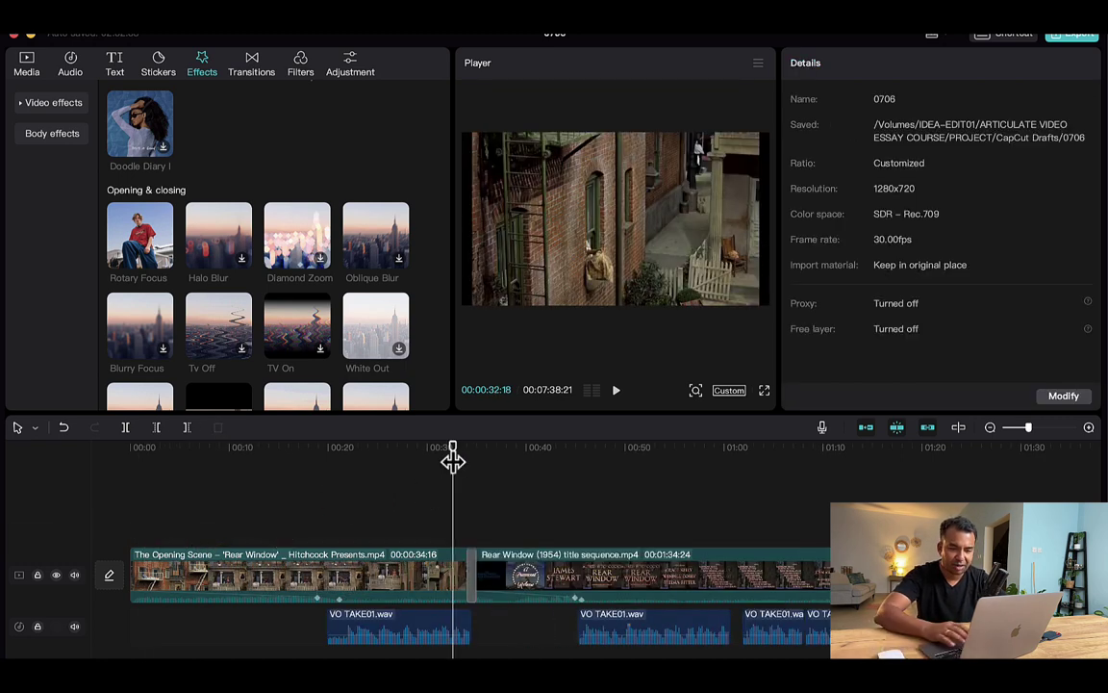
key(space)
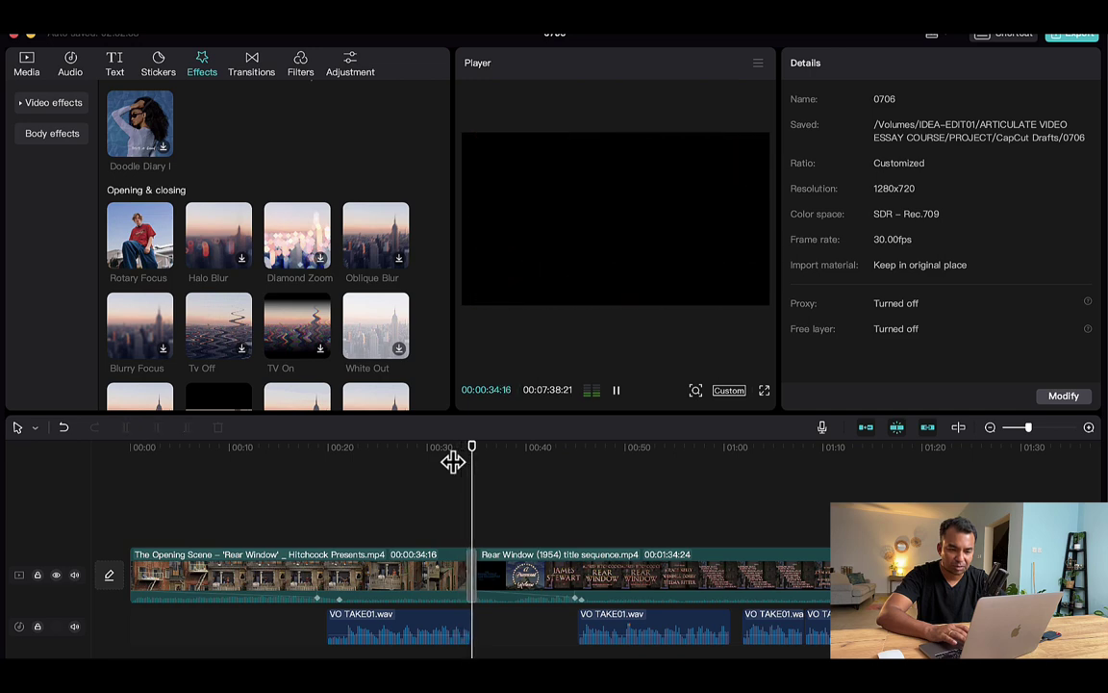
key(space)
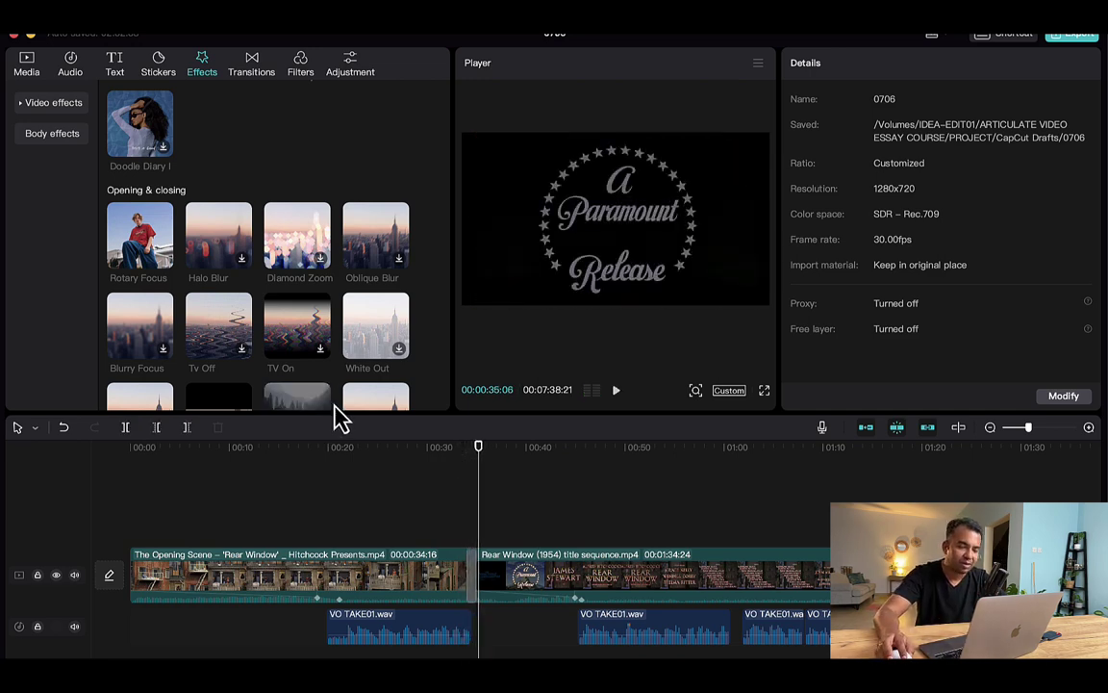
click(375, 462)
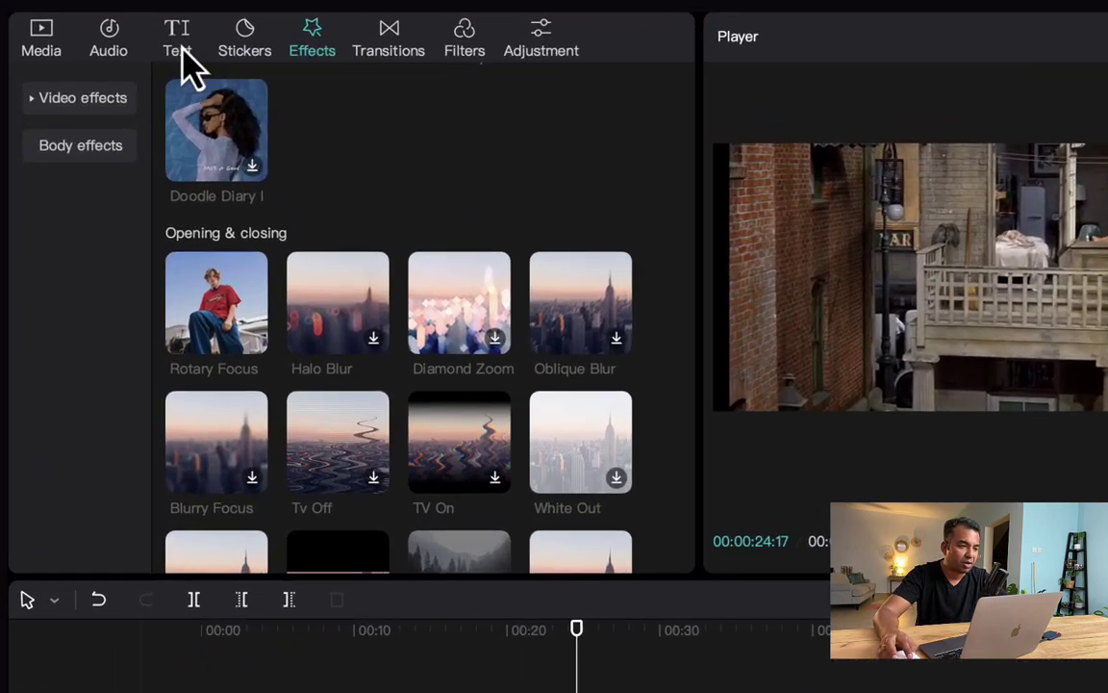
Step: Filter text templates to the Title category and drag Minimal Titles toward the timeline
click(120, 60)
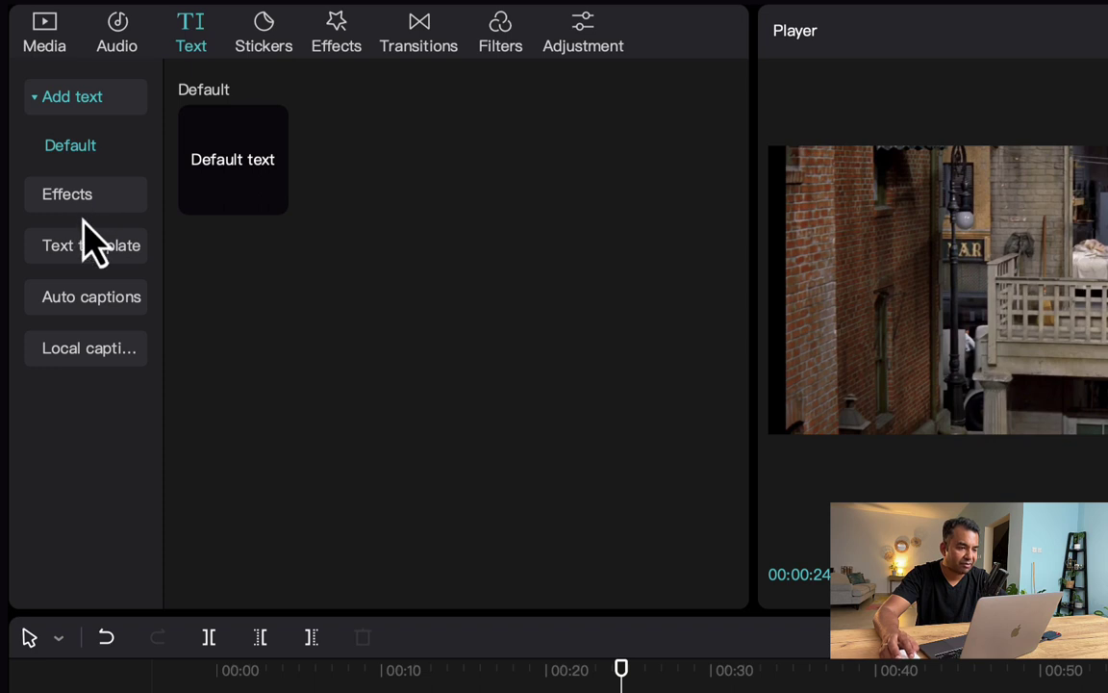
click(83, 252)
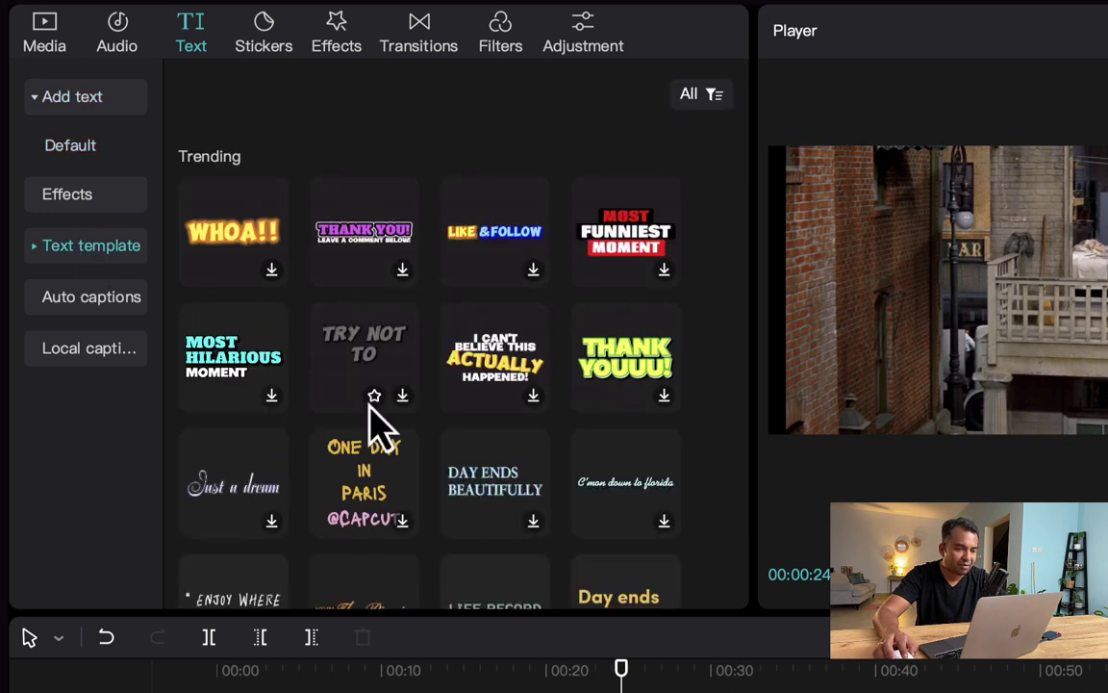
scroll(375, 418, down, 5)
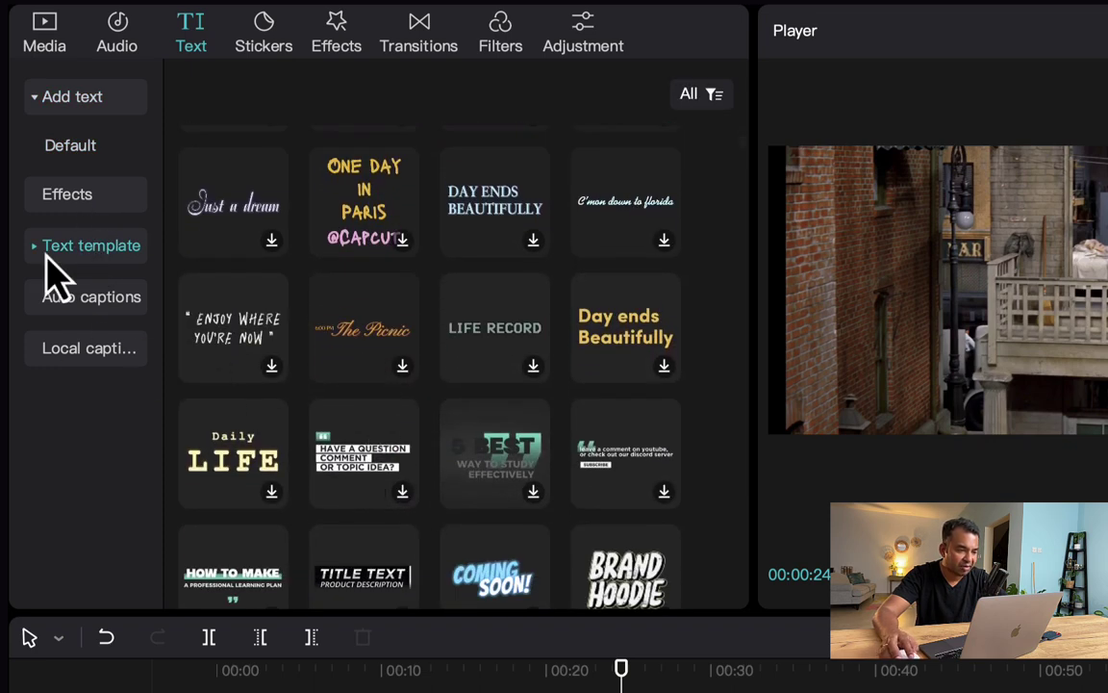
click(38, 251)
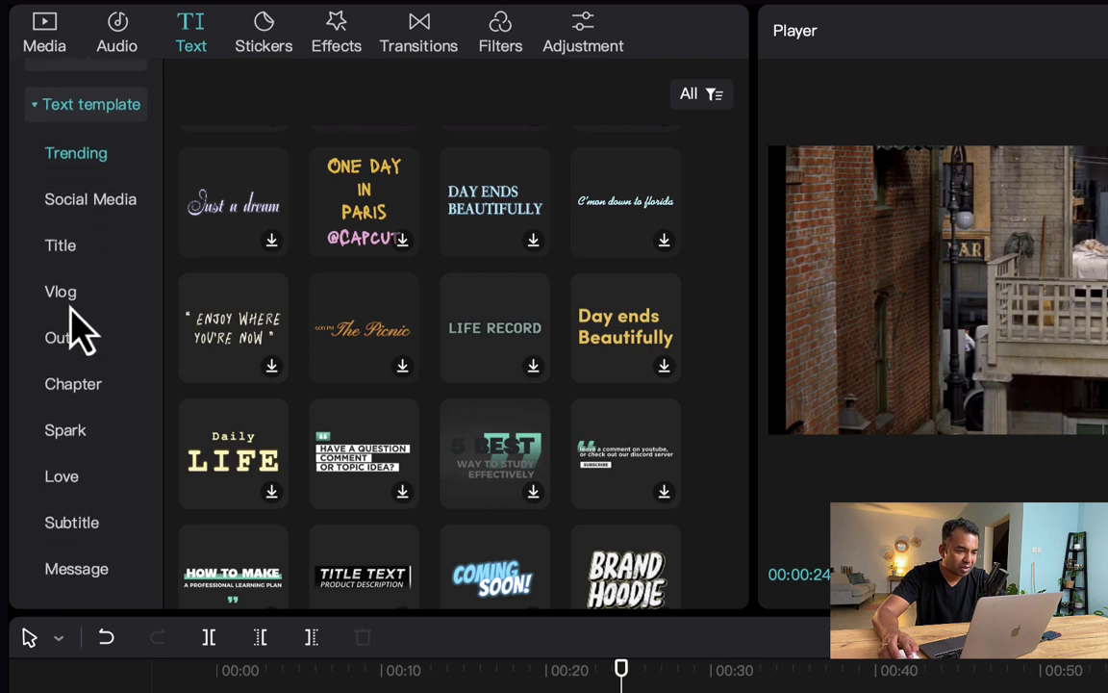
click(59, 252)
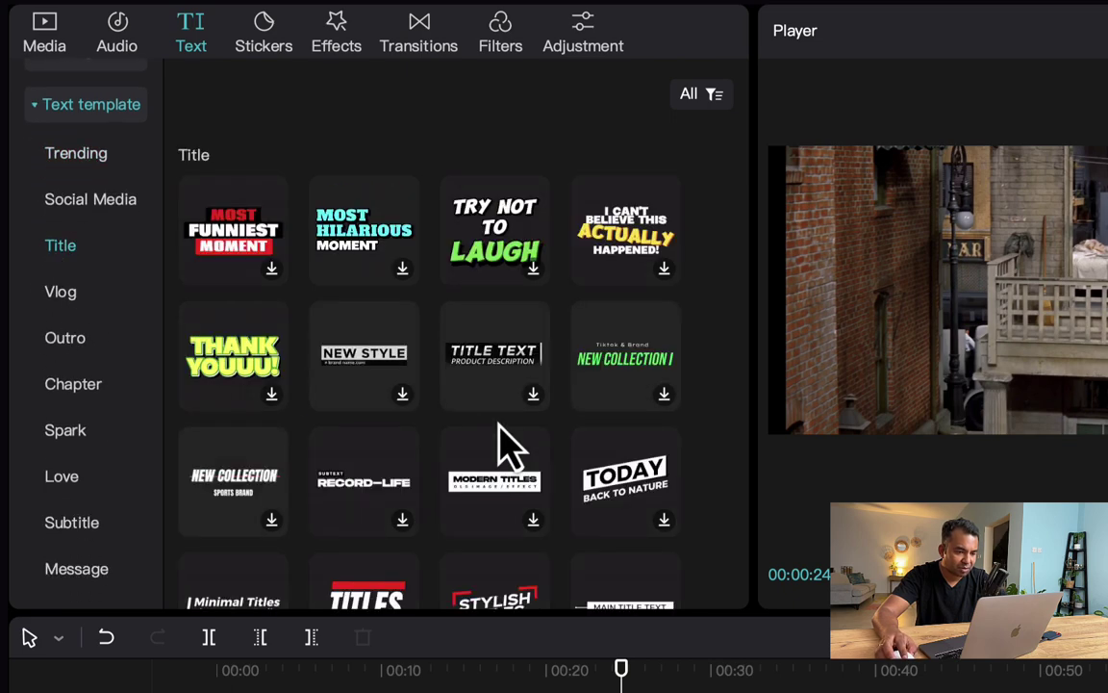
scroll(497, 434, down, 2)
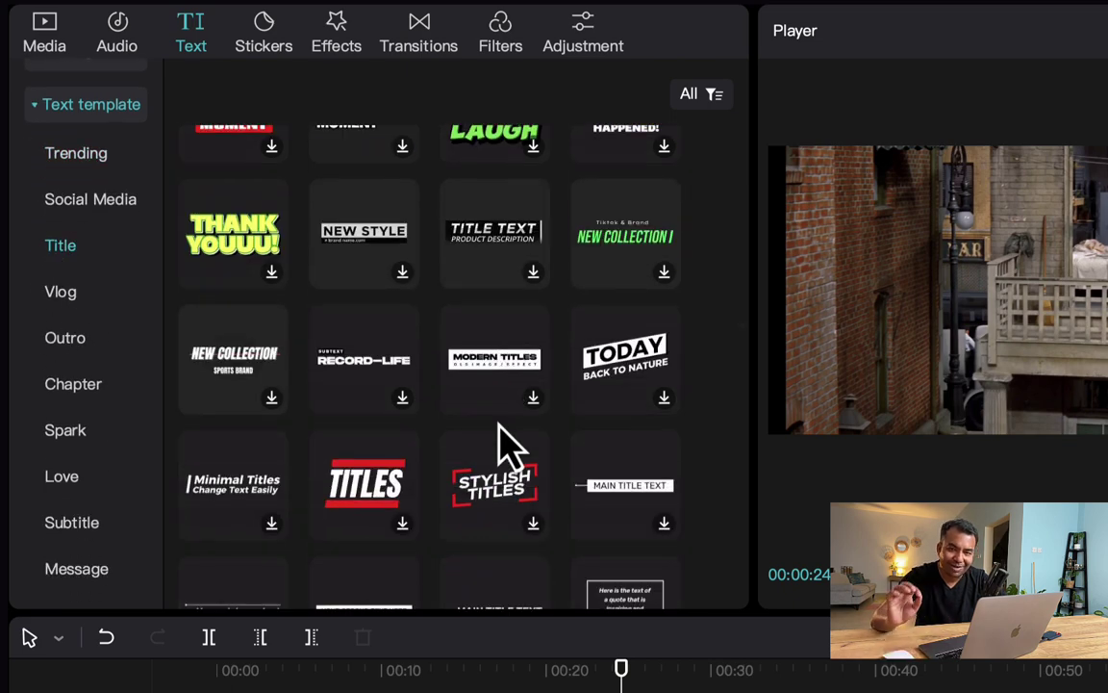
scroll(520, 452, down, 2)
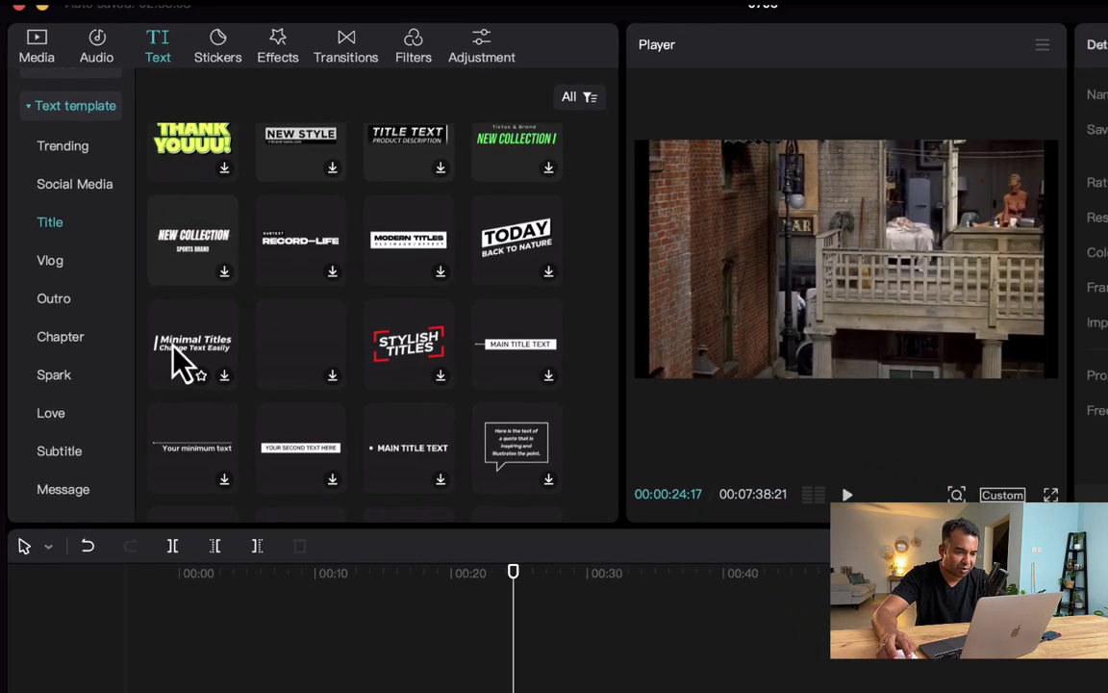
drag(231, 404, 231, 692)
Step: Place Minimal Titles at the start, change its text to 'Video / Essay', and scale it to 113%
drag(141, 544, 275, 525)
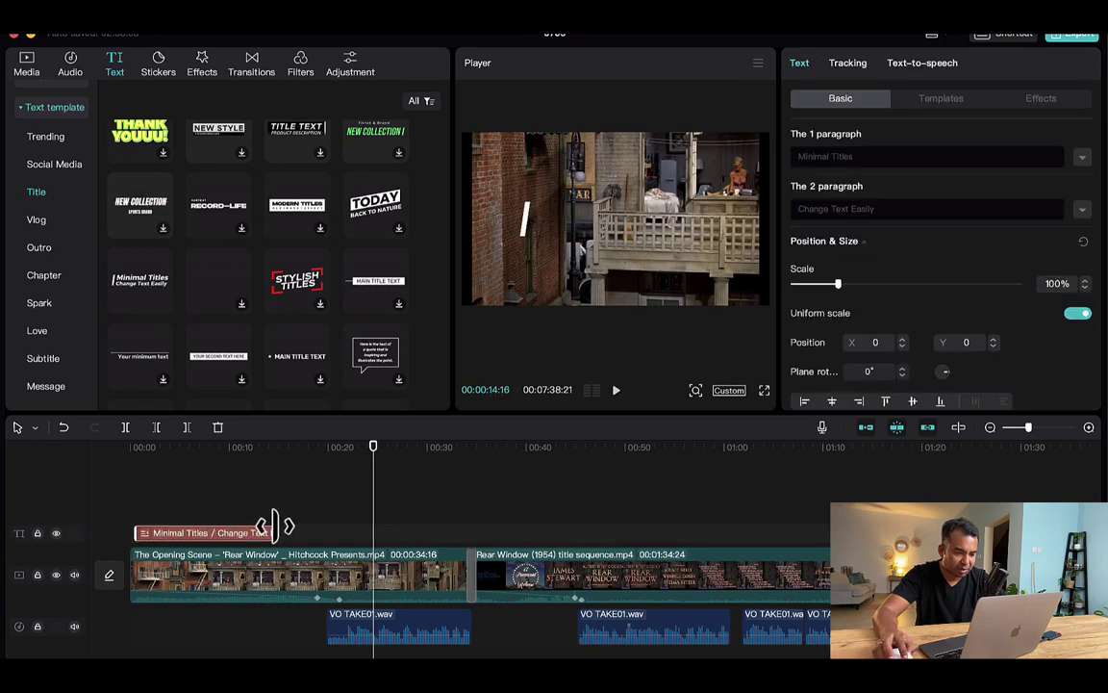
click(191, 470)
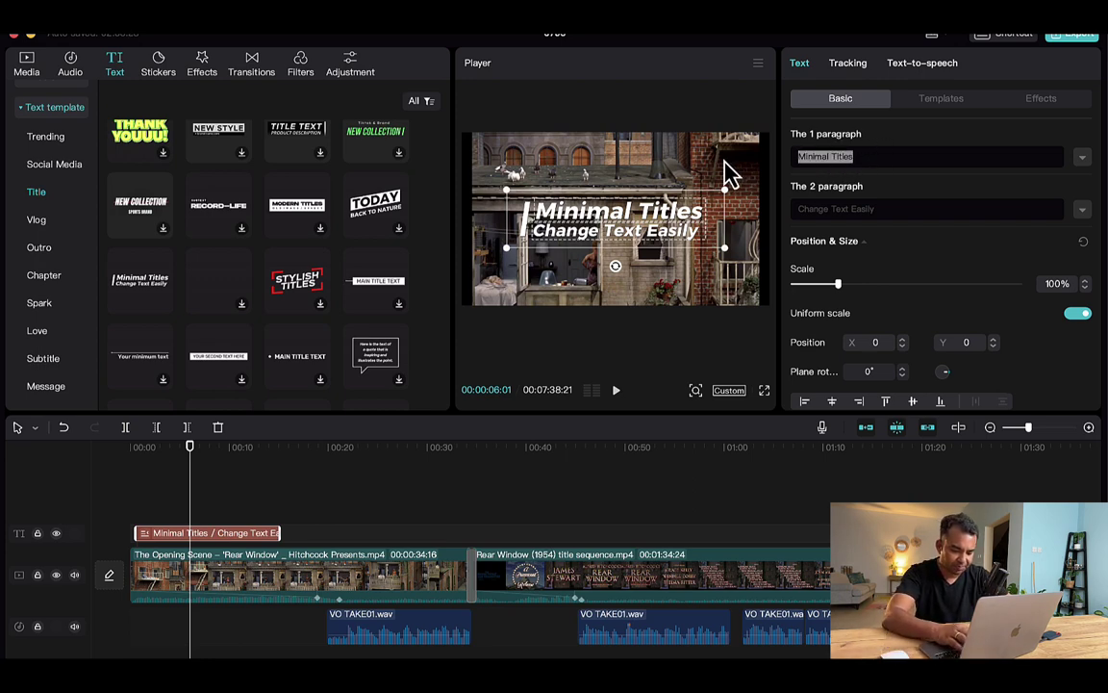
text(Vide)
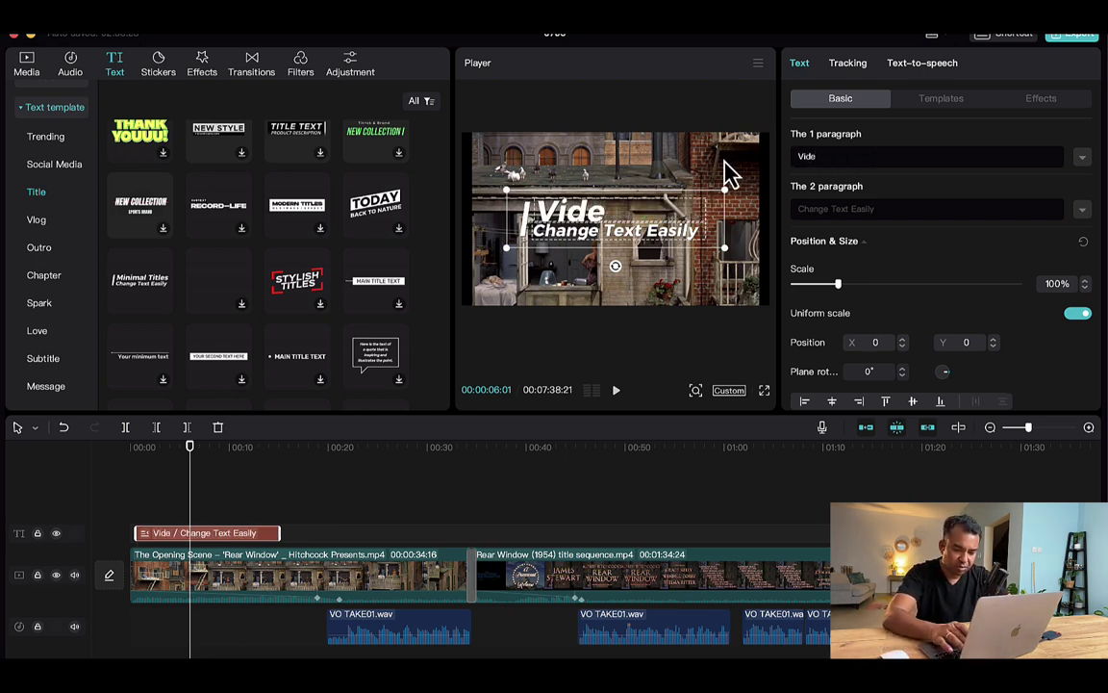
text(o / )
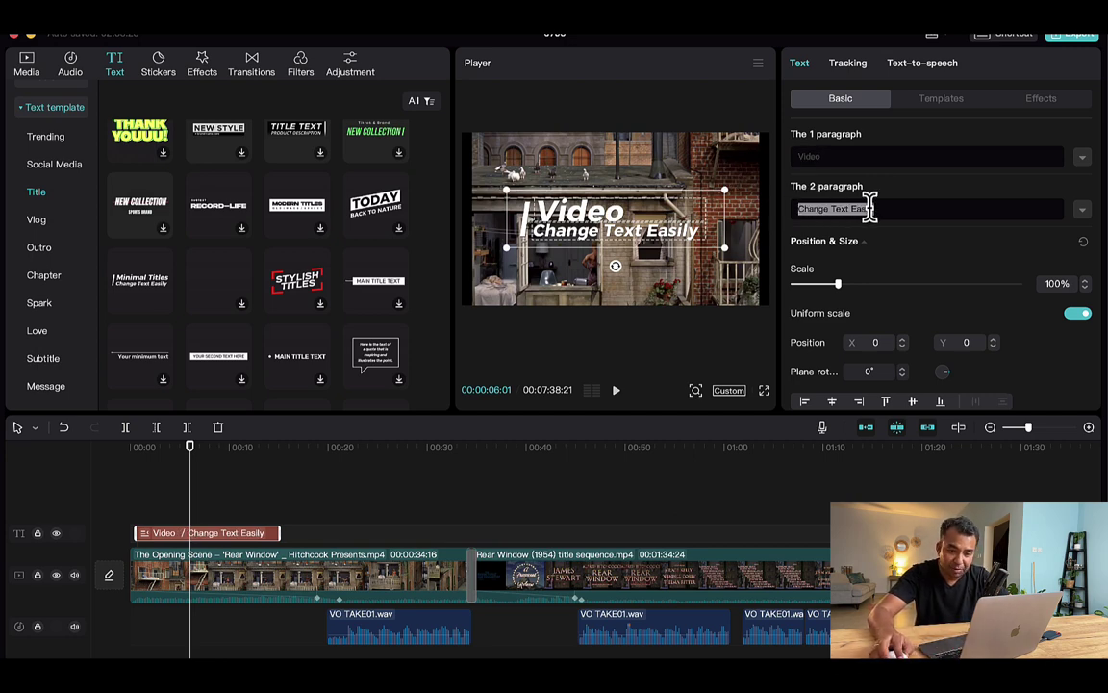
text(Essay)
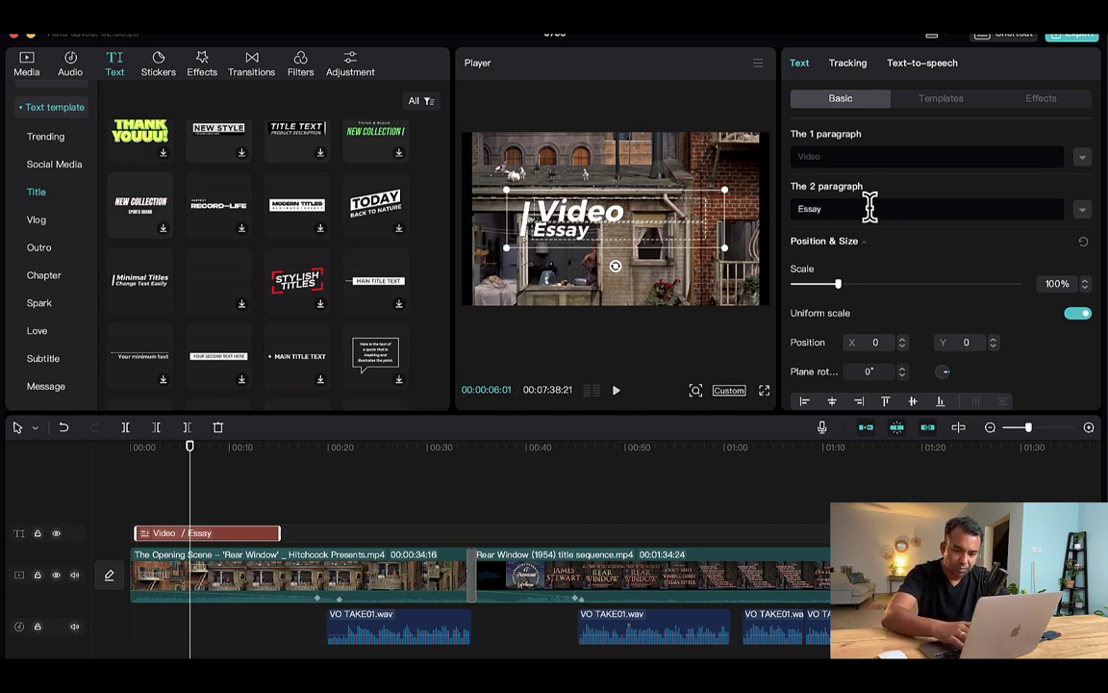
drag(839, 282, 844, 282)
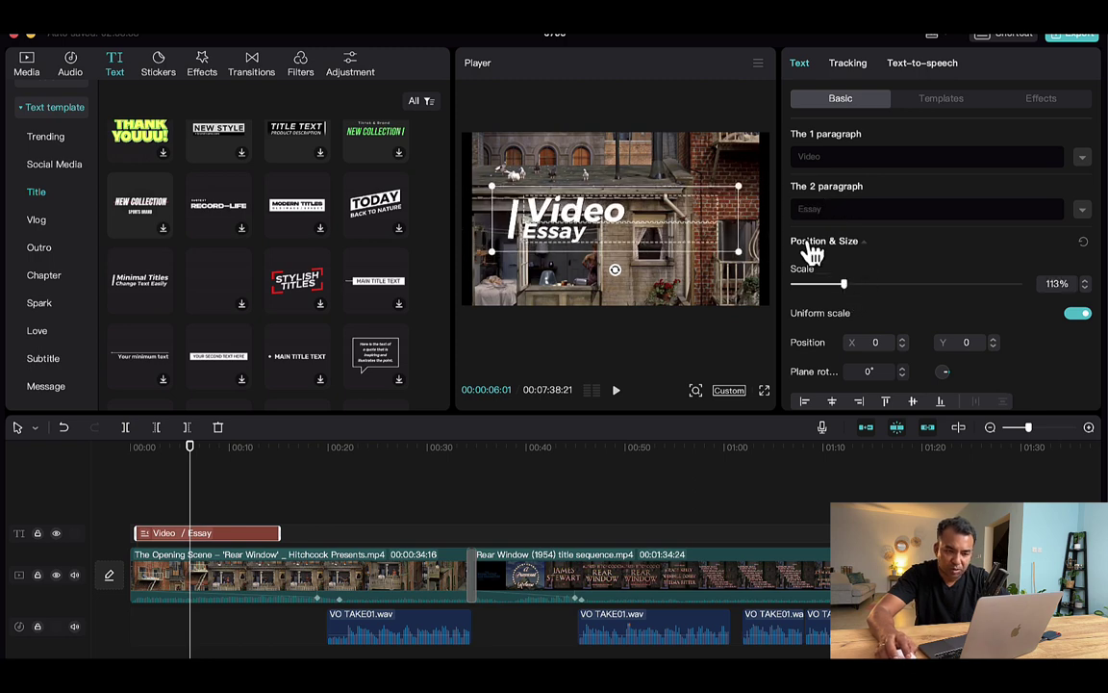
scroll(895, 267, down, 1)
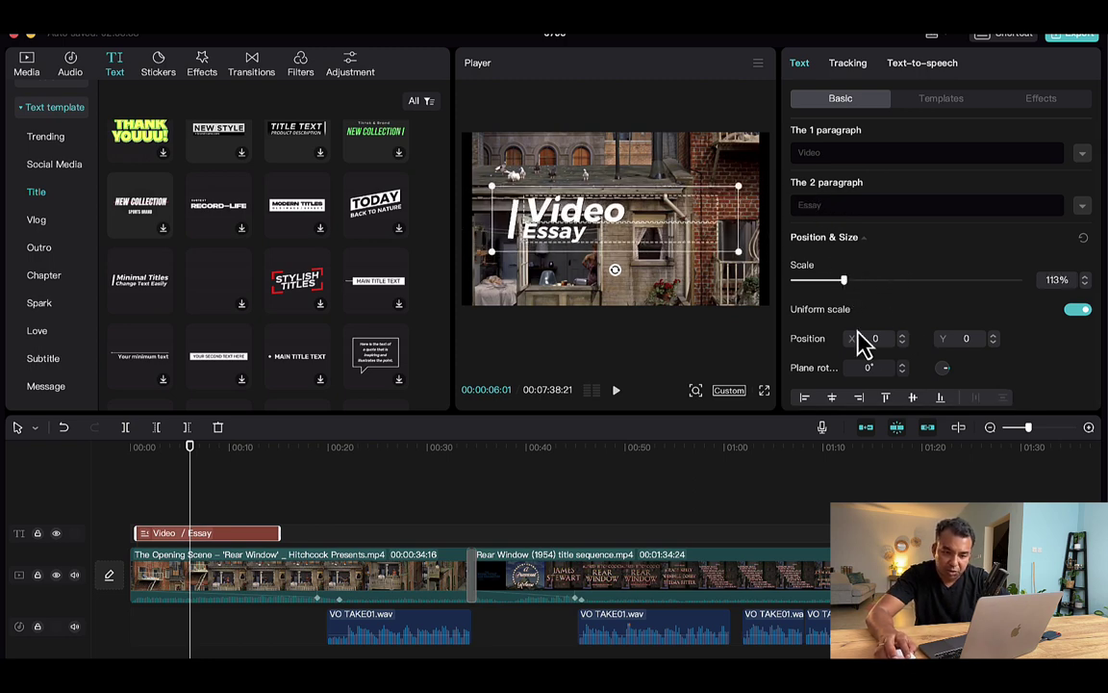
Step: Try the flaming text style, then apply the red-bar TITLES style and preview at 00:09
click(939, 101)
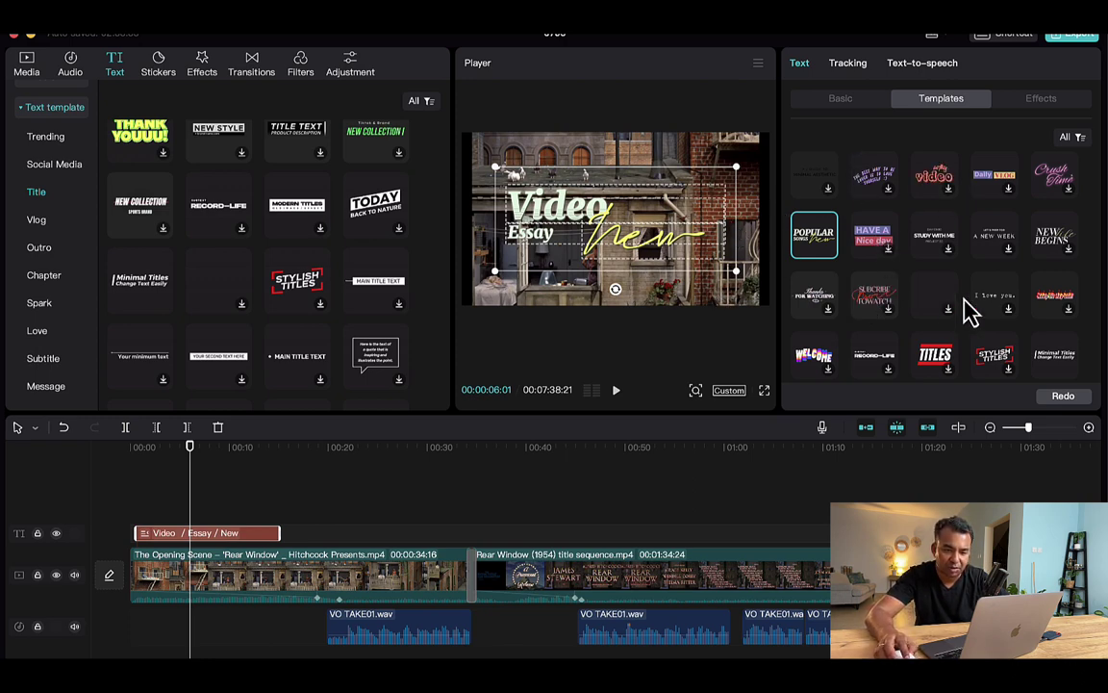
click(1057, 304)
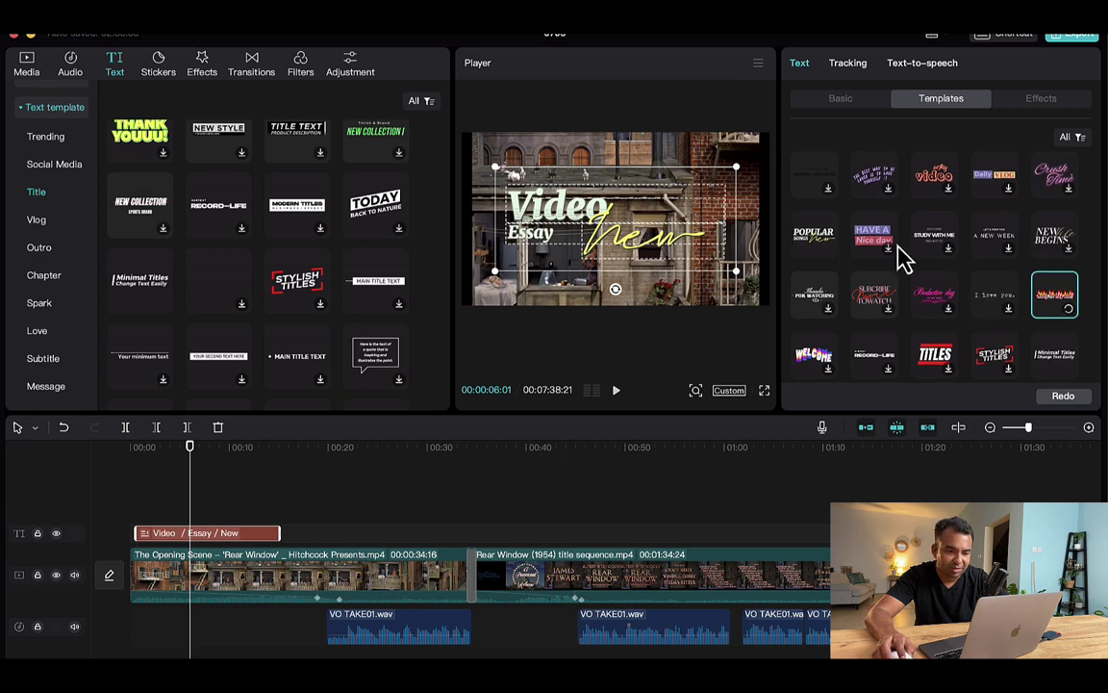
scroll(938, 289, down, 1)
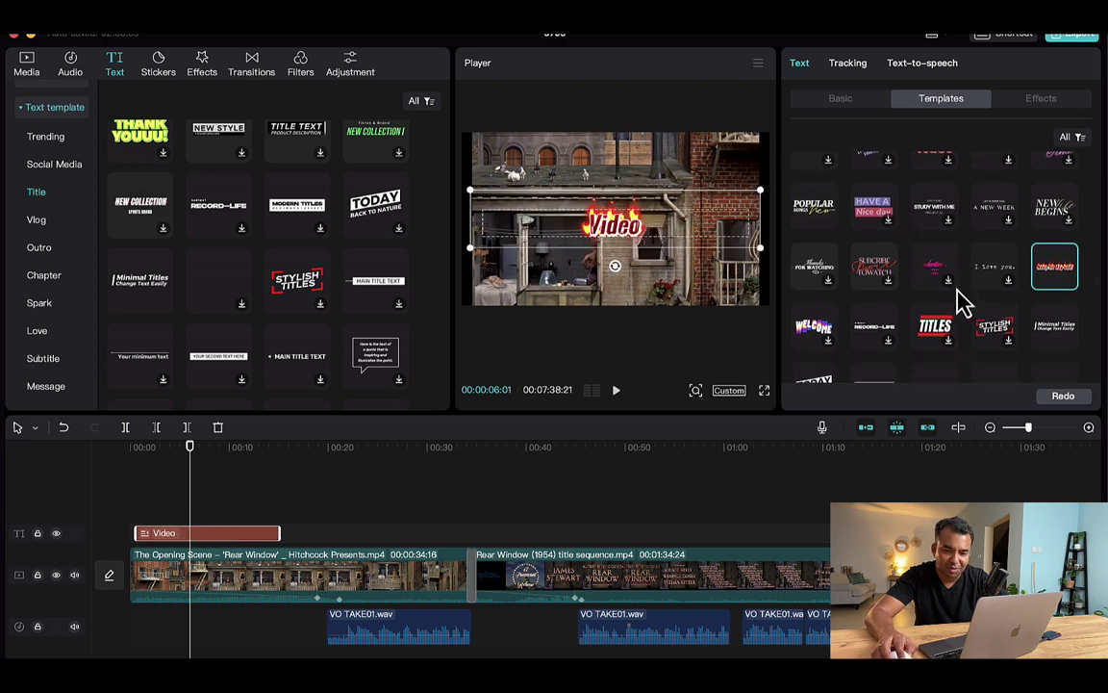
click(943, 347)
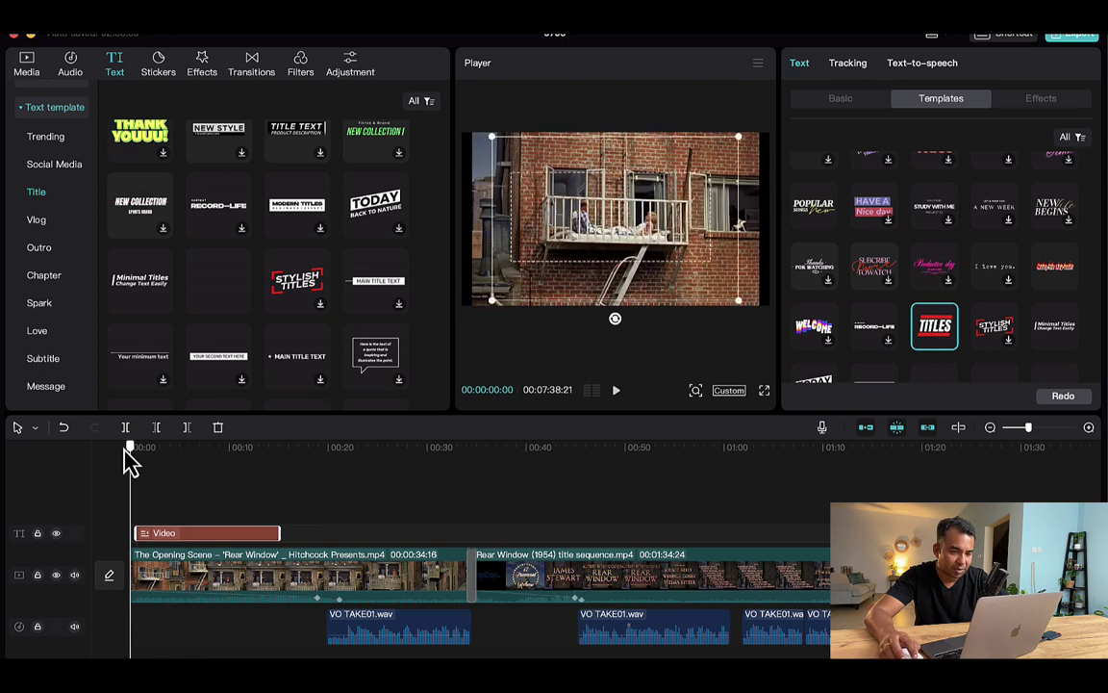
drag(130, 462, 193, 460)
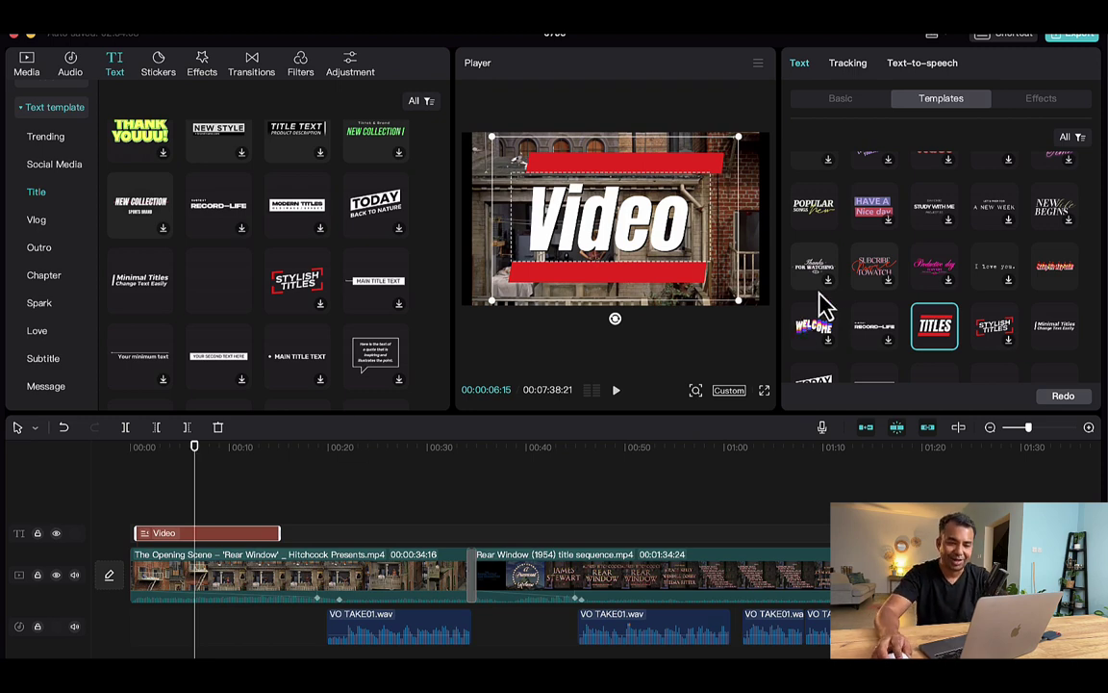
click(841, 100)
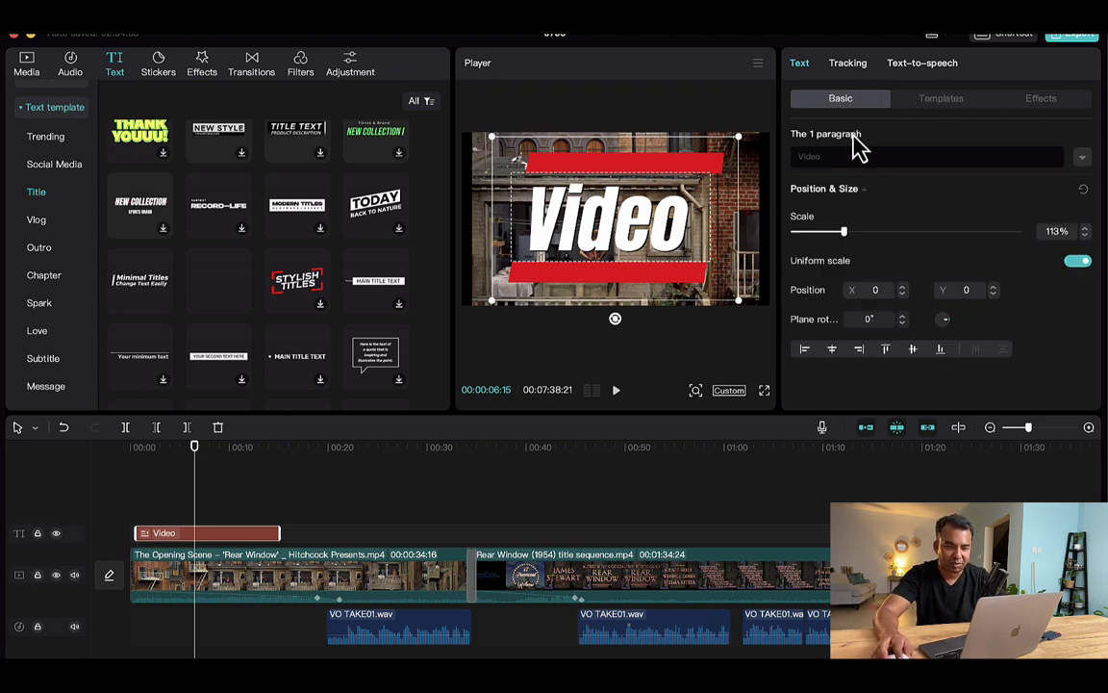
click(1030, 102)
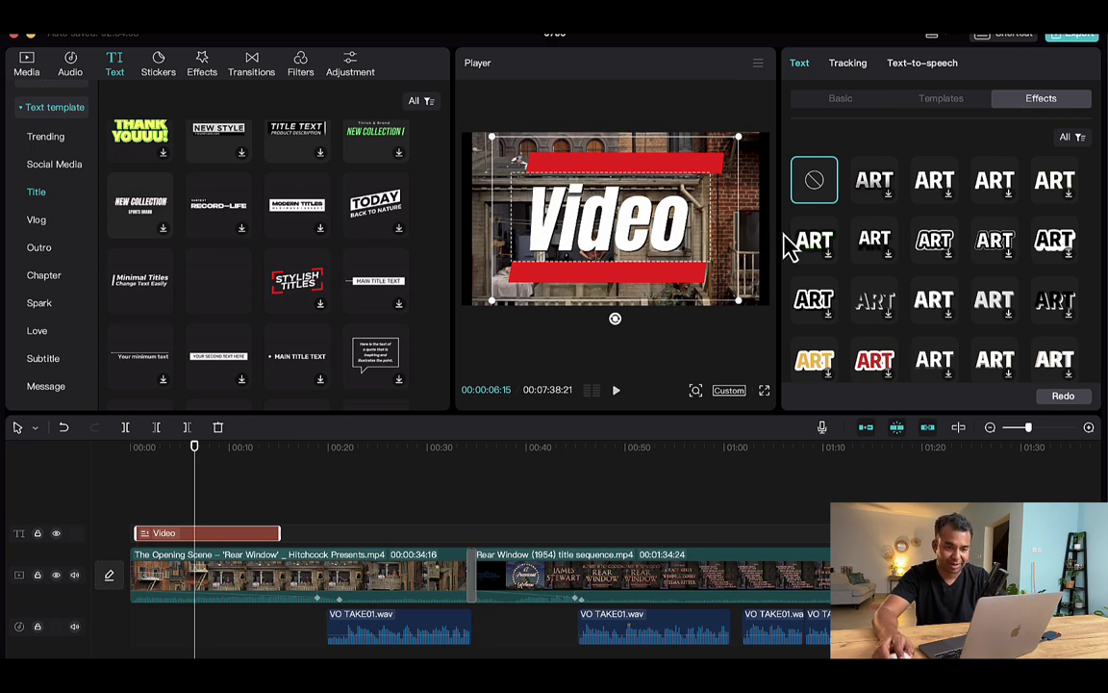
click(828, 316)
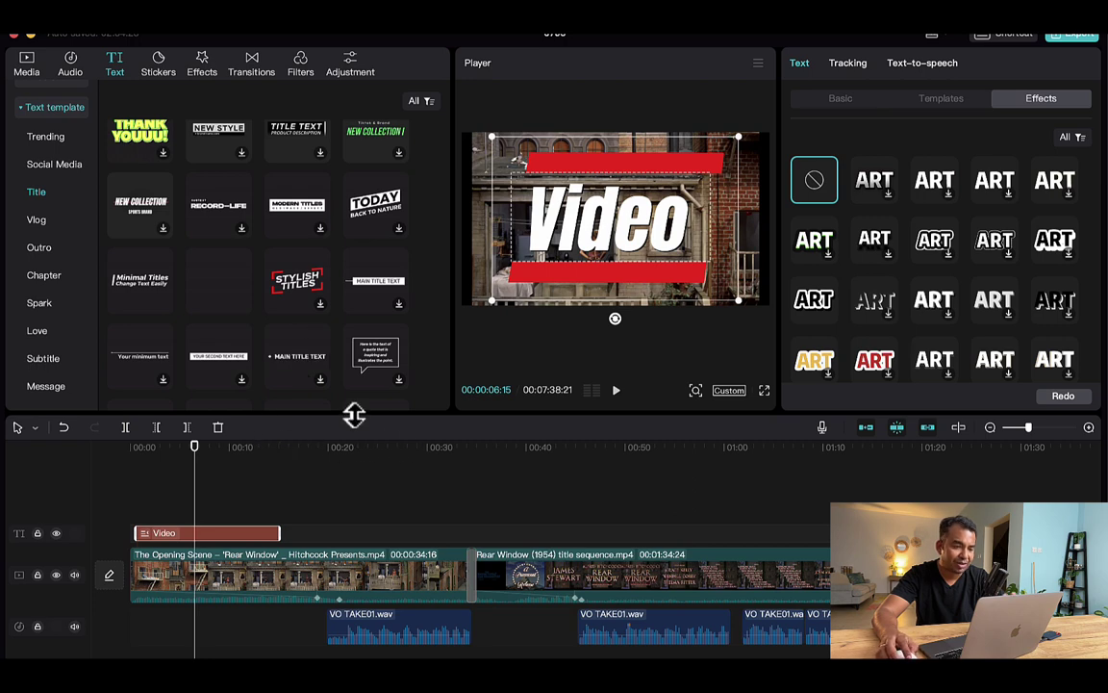
click(153, 458)
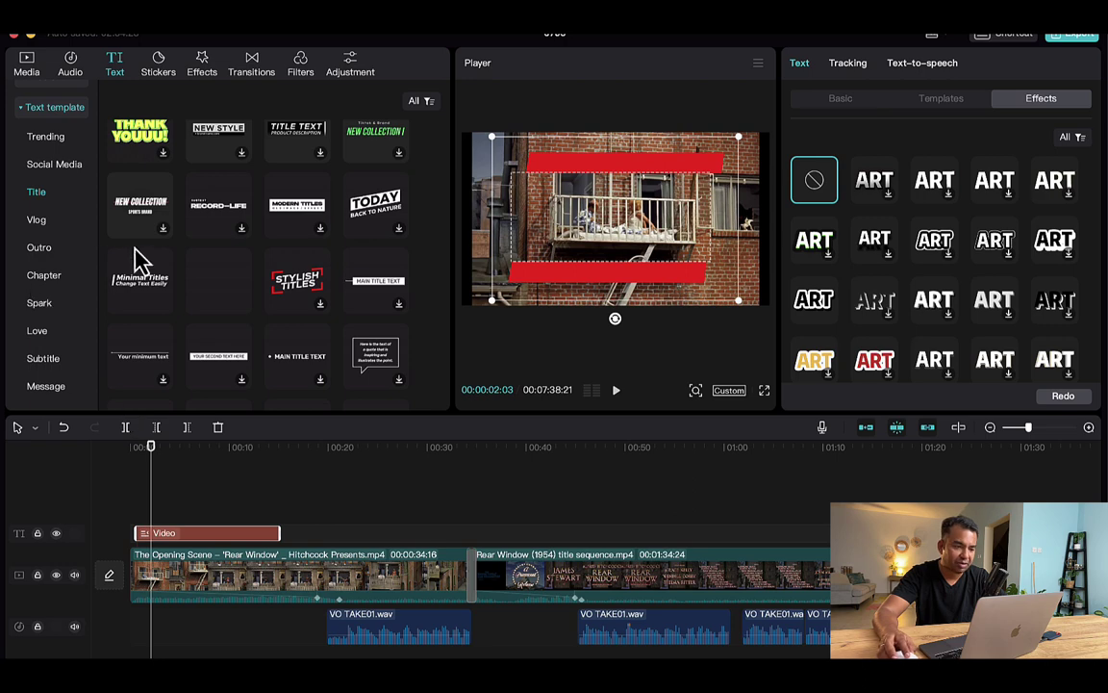
scroll(165, 260, down, 2)
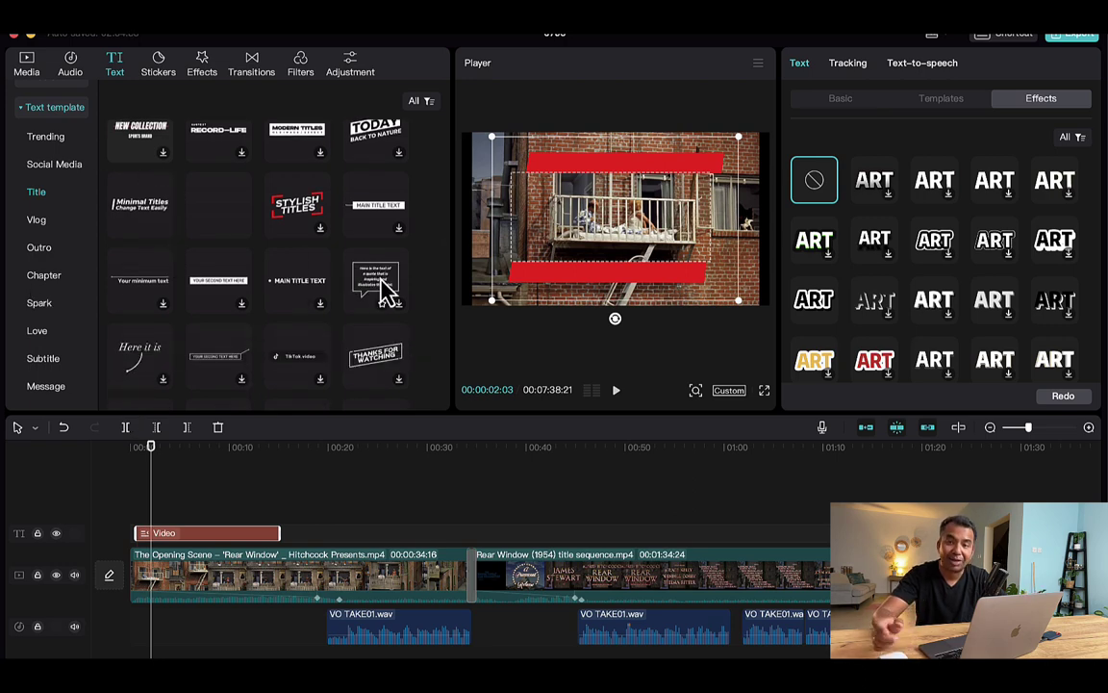
click(213, 507)
click(208, 535)
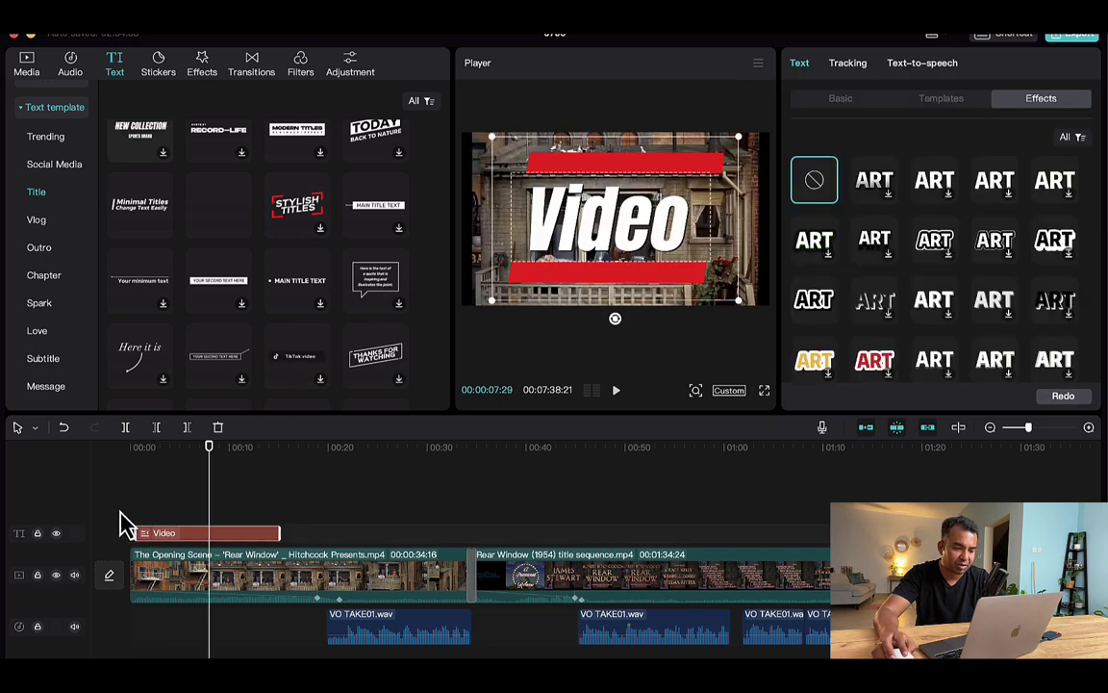
click(841, 102)
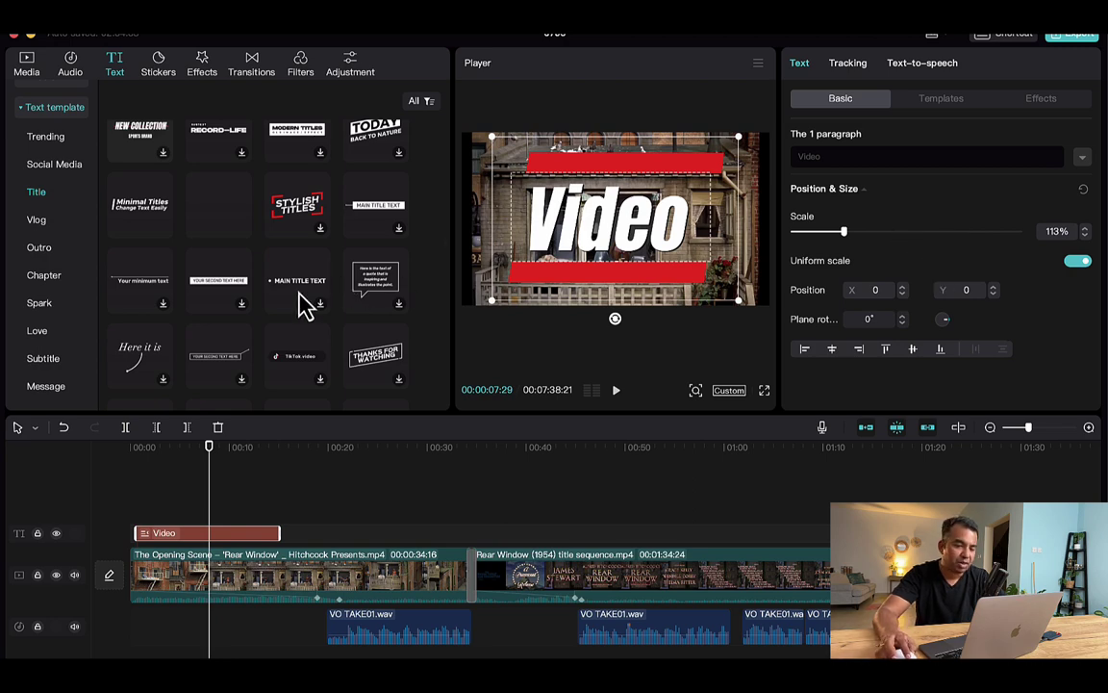
drag(212, 448, 404, 460)
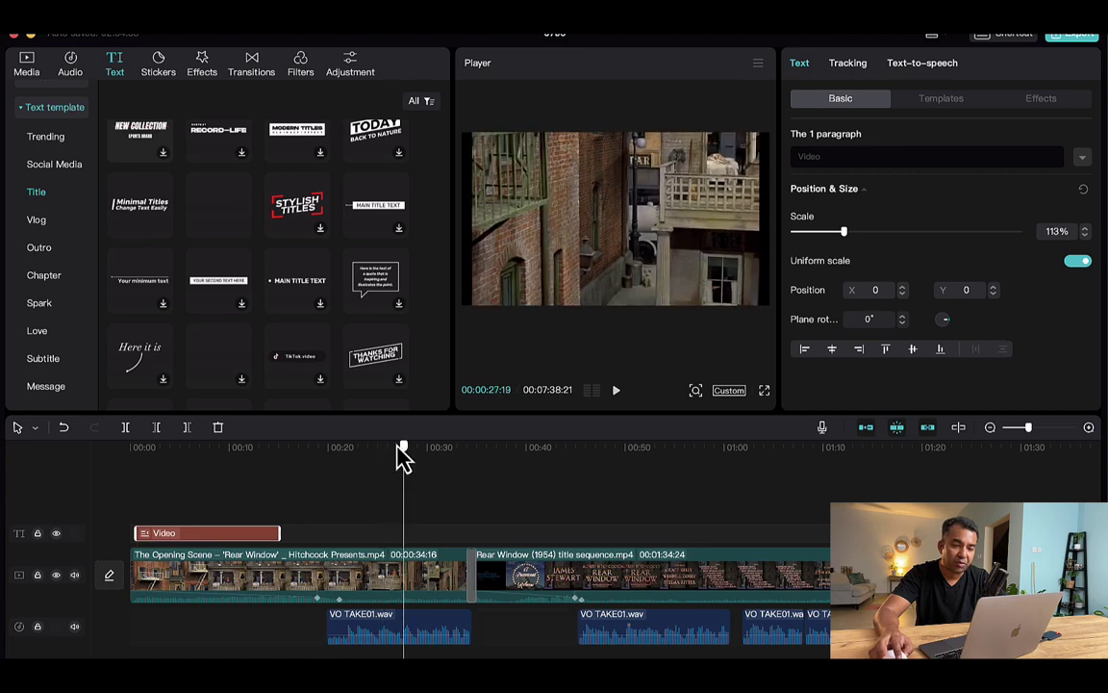
Step: Select the VO TAKE01.wav clip and create English auto captions from it
click(365, 633)
drag(406, 462, 339, 465)
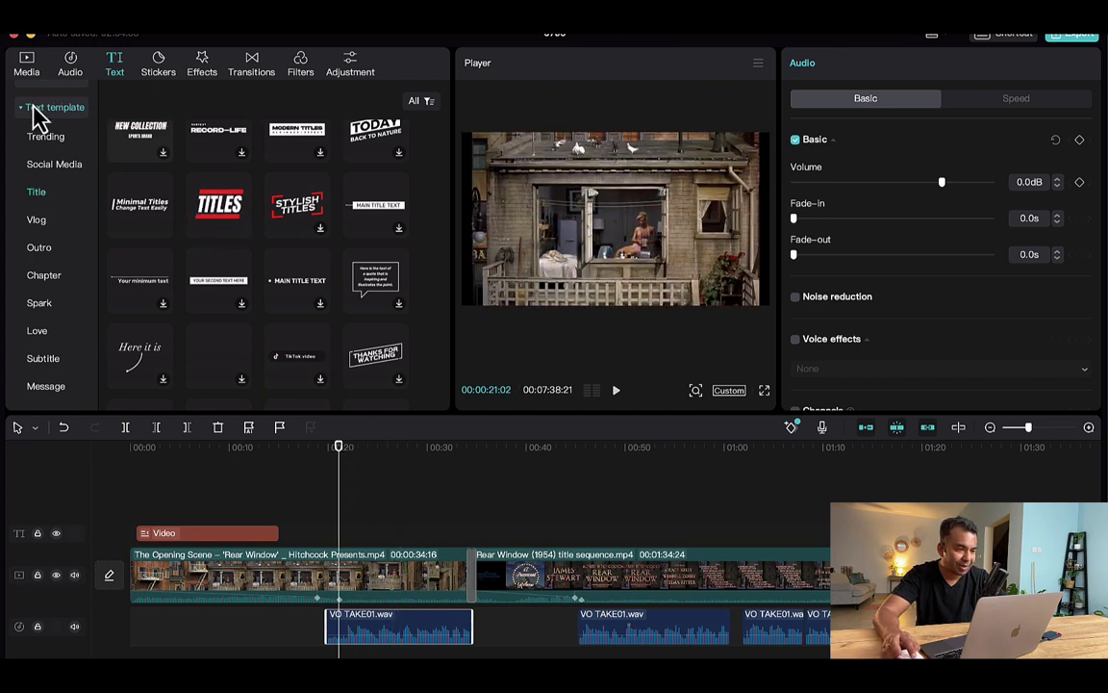
click(23, 108)
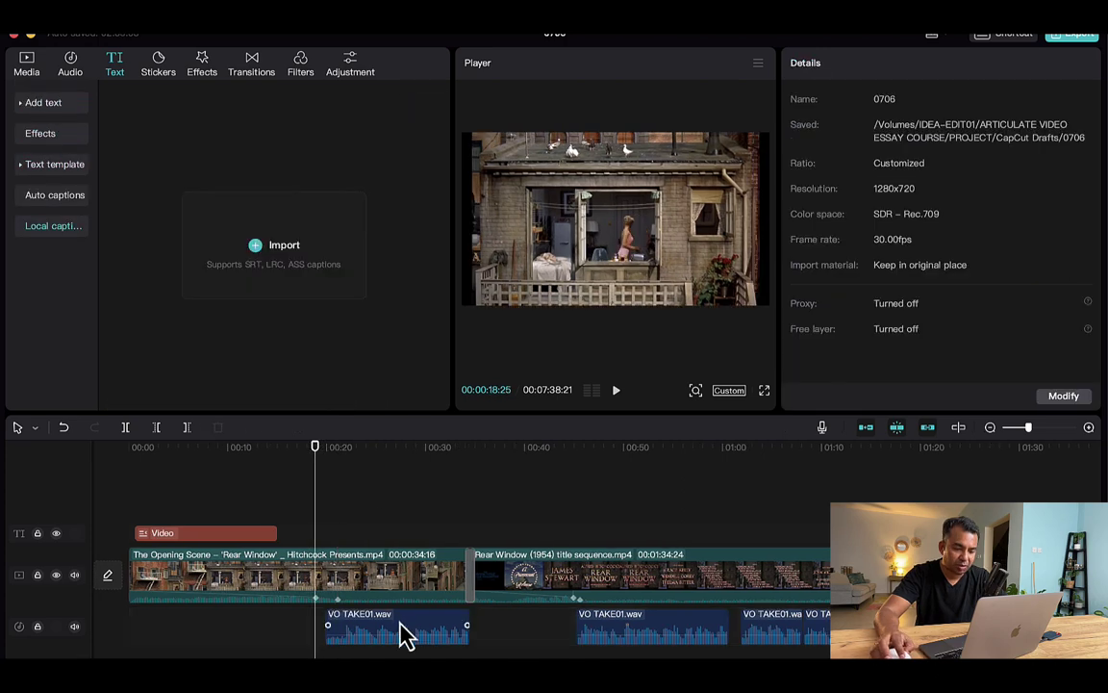
click(402, 628)
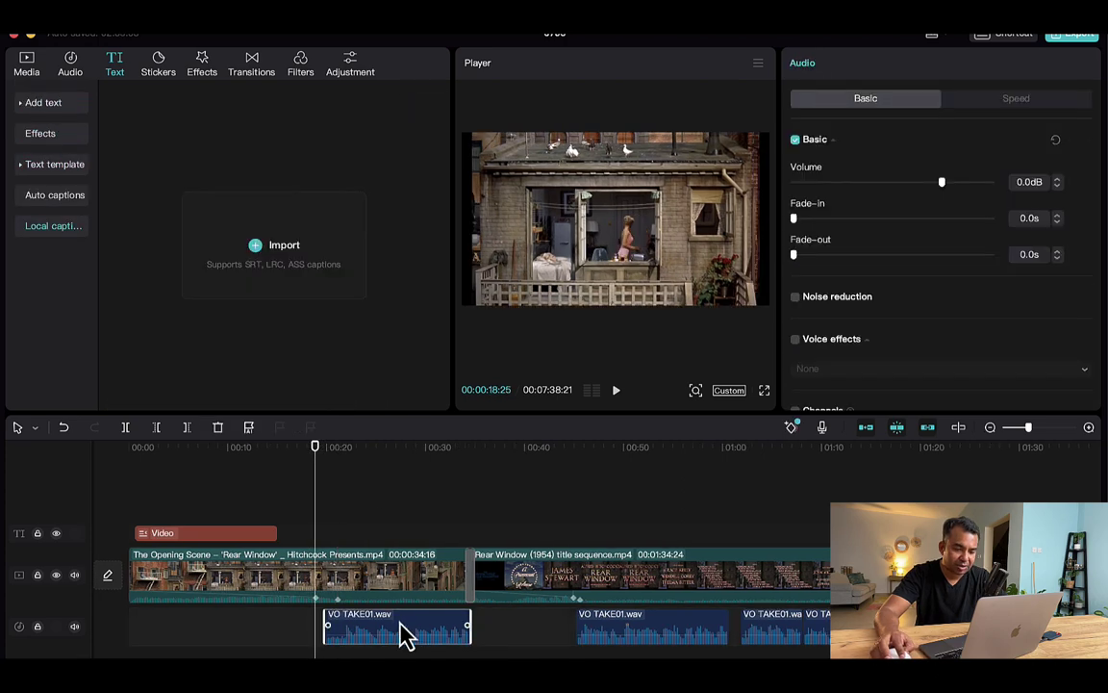
click(58, 202)
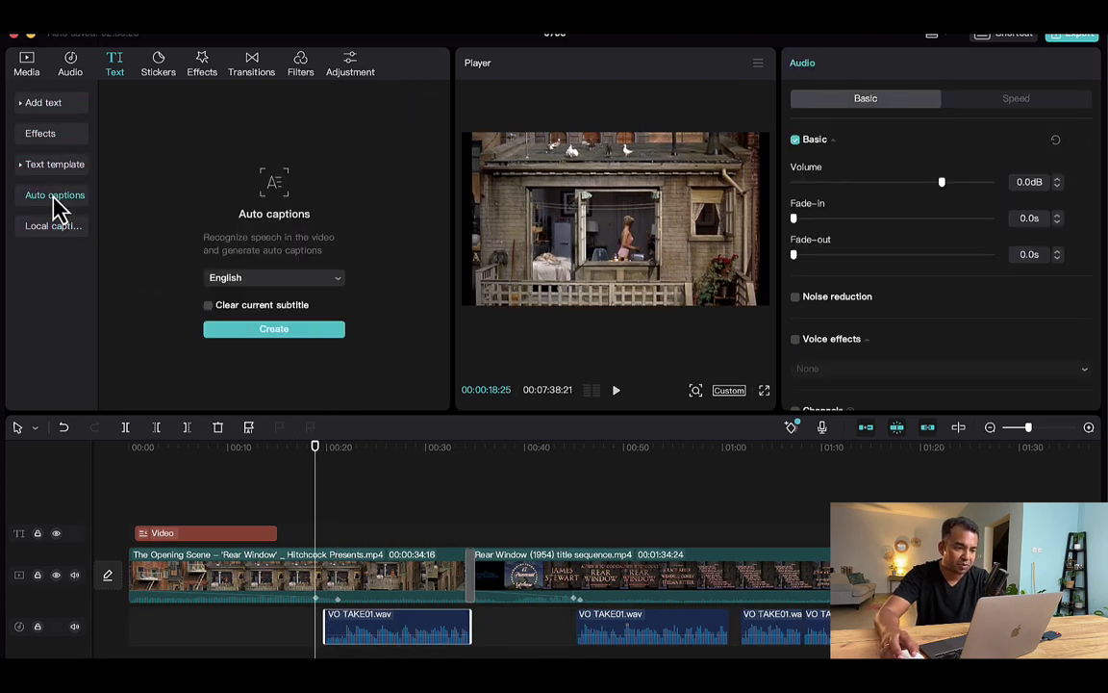
click(281, 332)
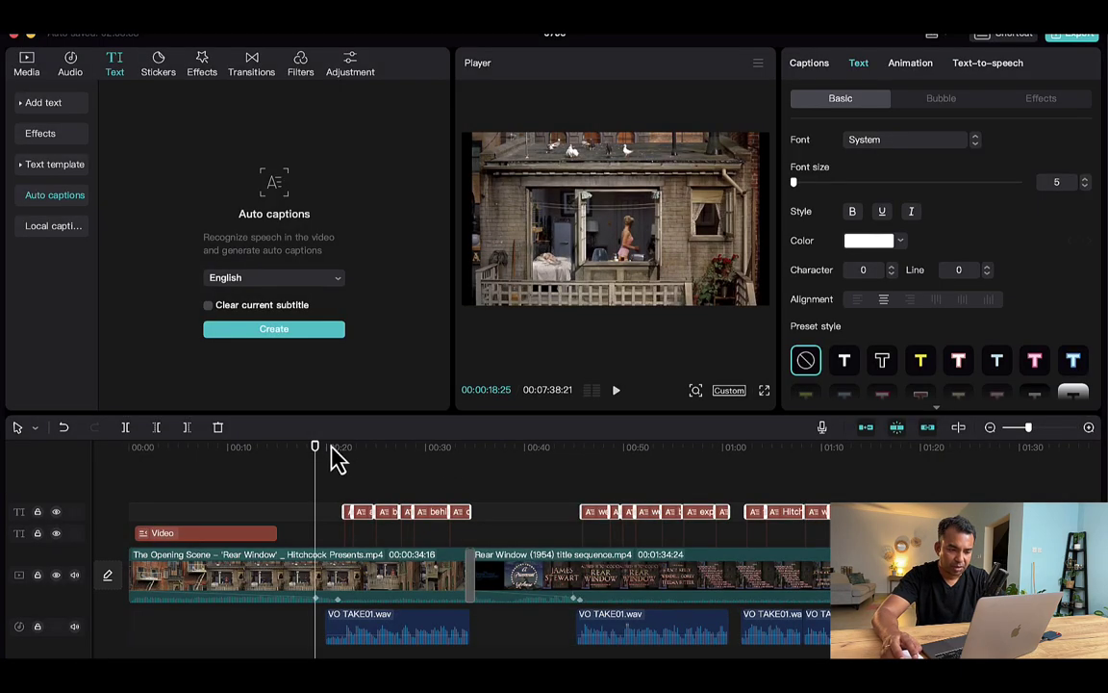
Step: Set the captions' font size to 6 and apply the yellow preset style
drag(315, 450, 356, 463)
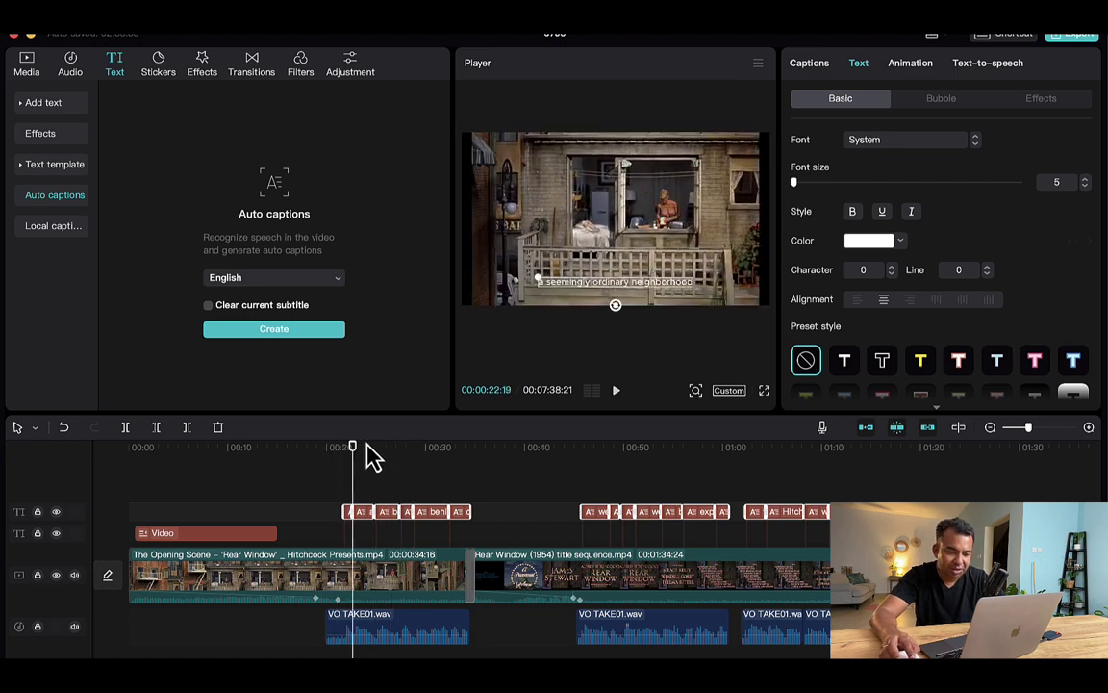
mouse_move(355, 461)
mouse_down()
mouse_move(389, 460)
mouse_move(377, 461)
mouse_up()
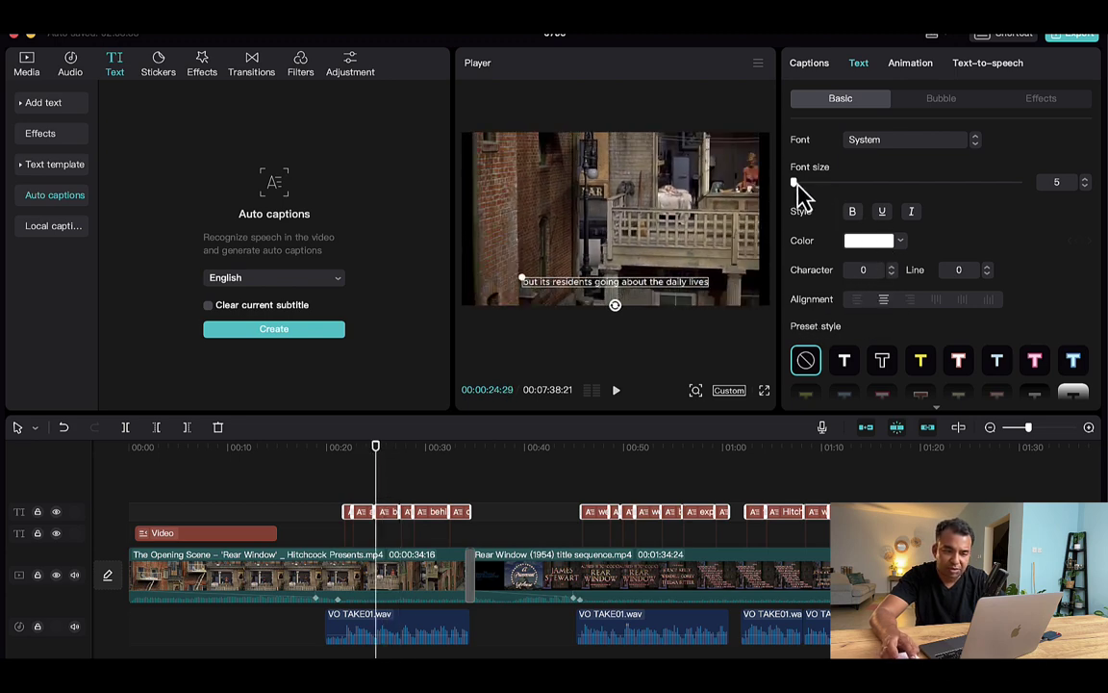
drag(795, 182, 794, 182)
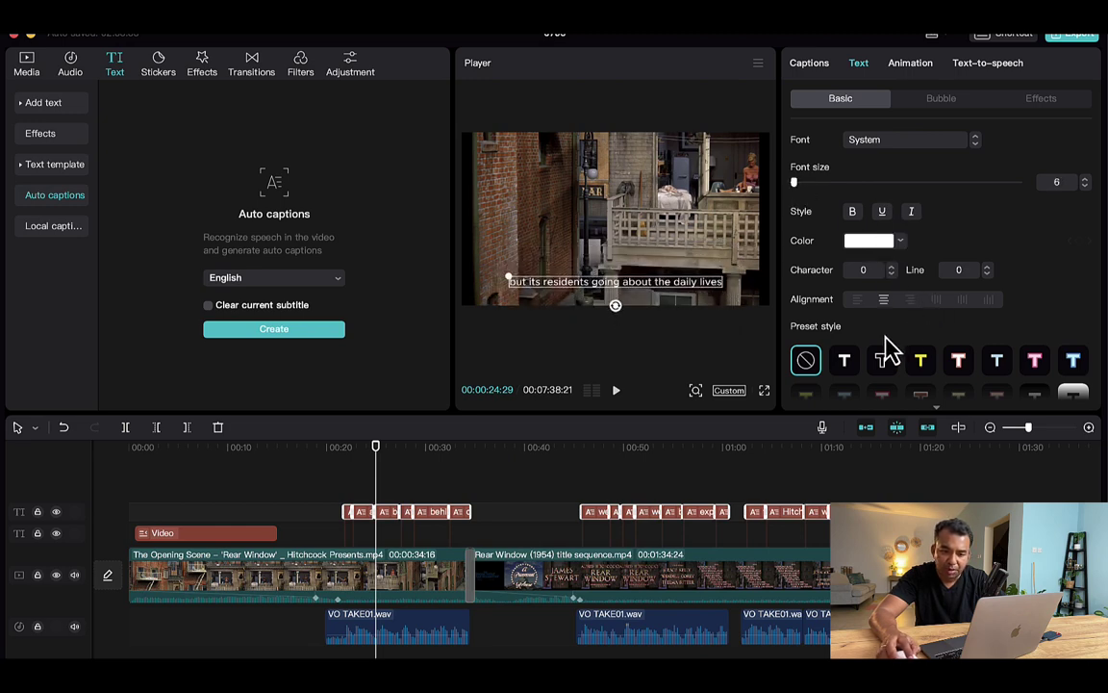
click(923, 365)
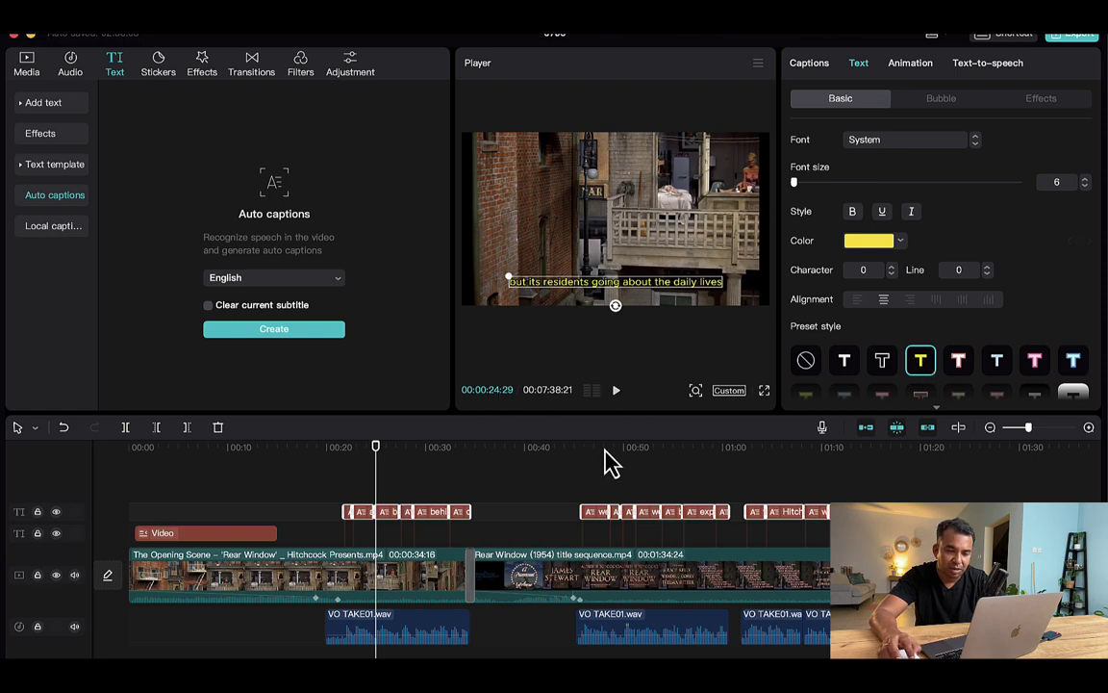
Step: Play and skim through the title sequence to review the yellow captions
drag(609, 462, 337, 463)
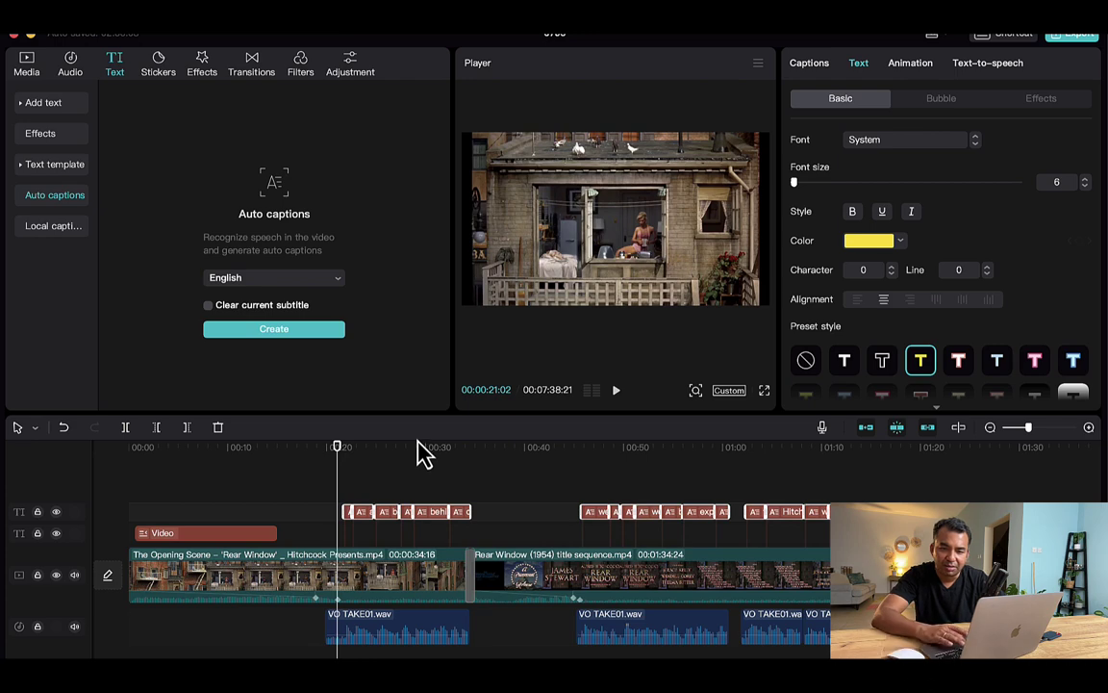
key(space)
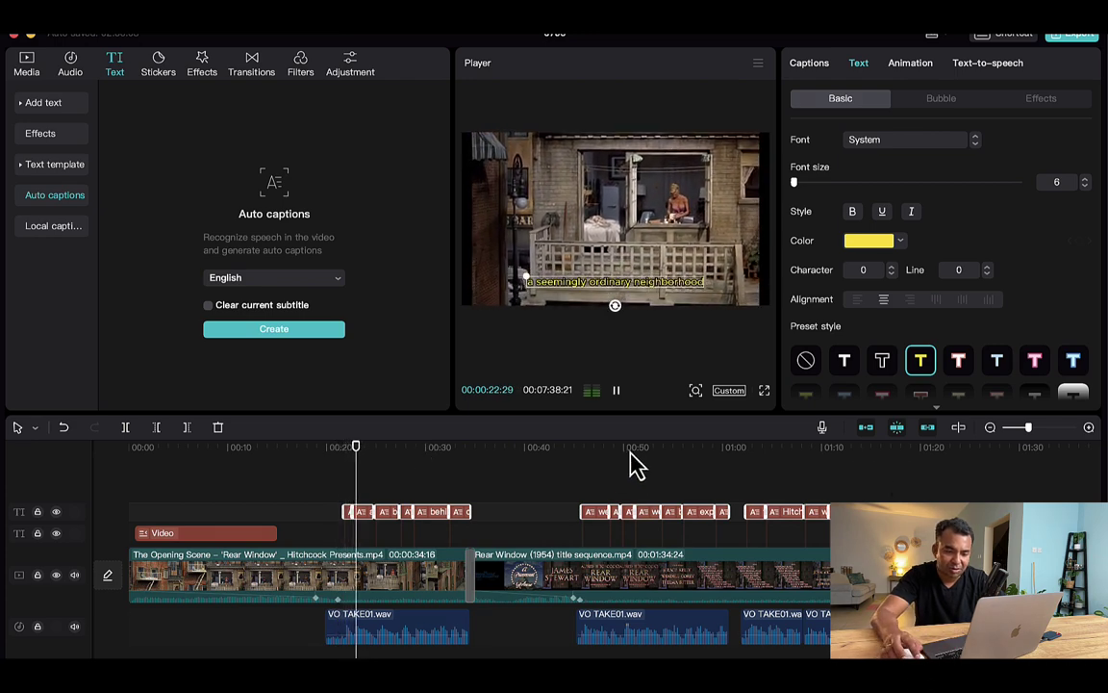
drag(635, 467, 329, 468)
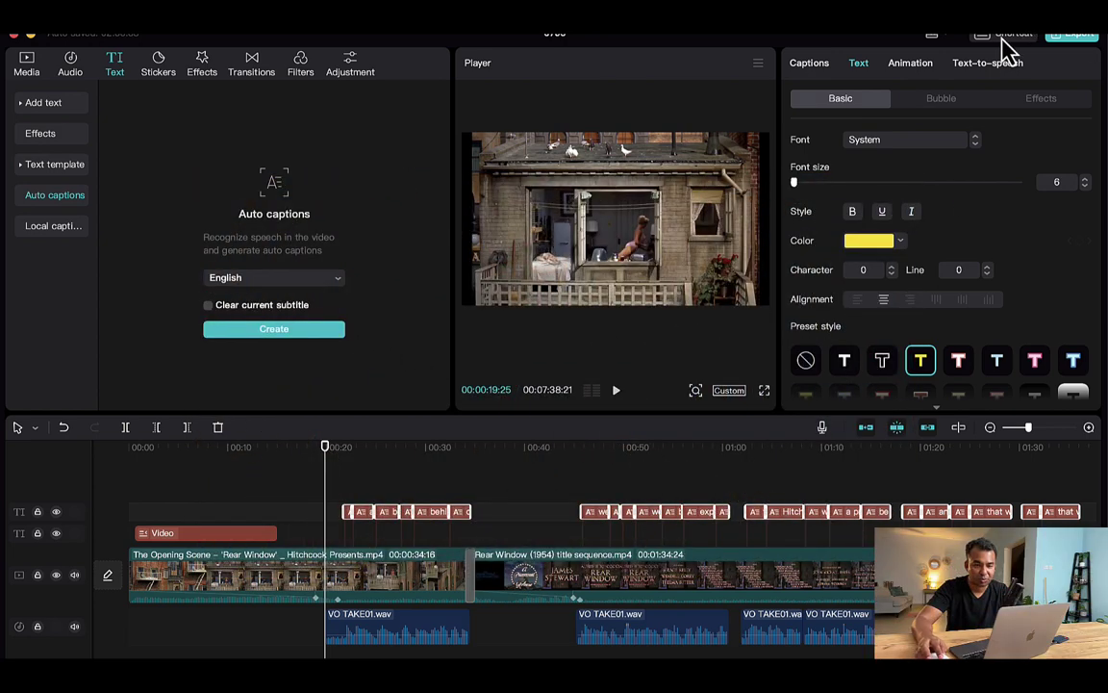
Step: Open the Export dialog and select the export title for renaming
click(1069, 38)
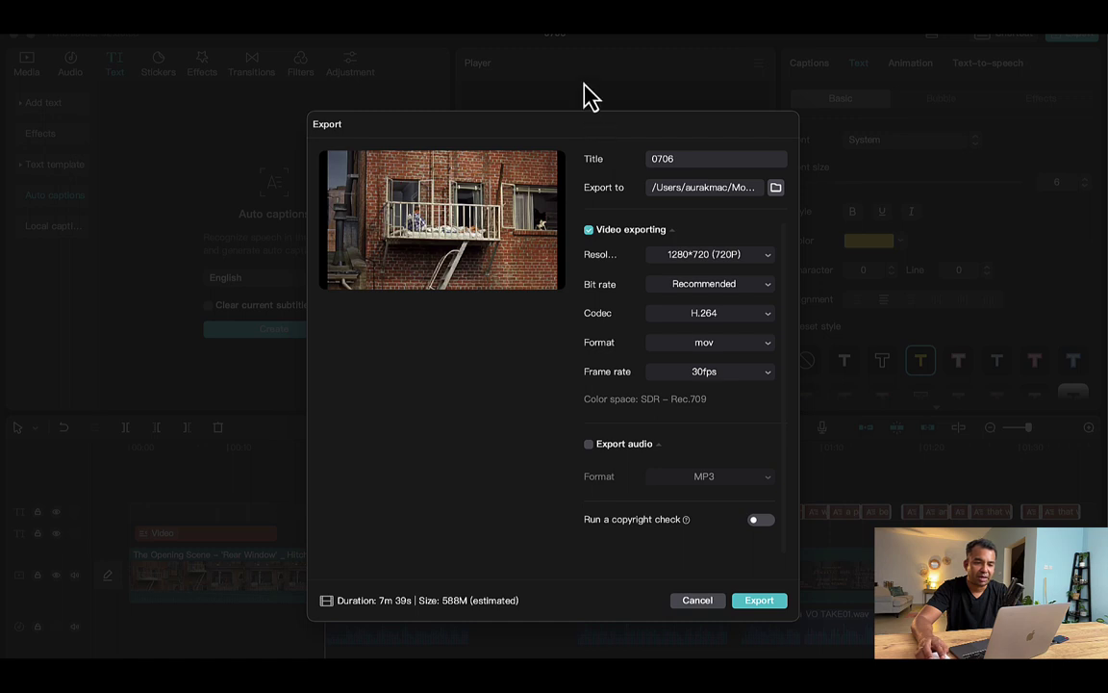
drag(685, 159, 610, 165)
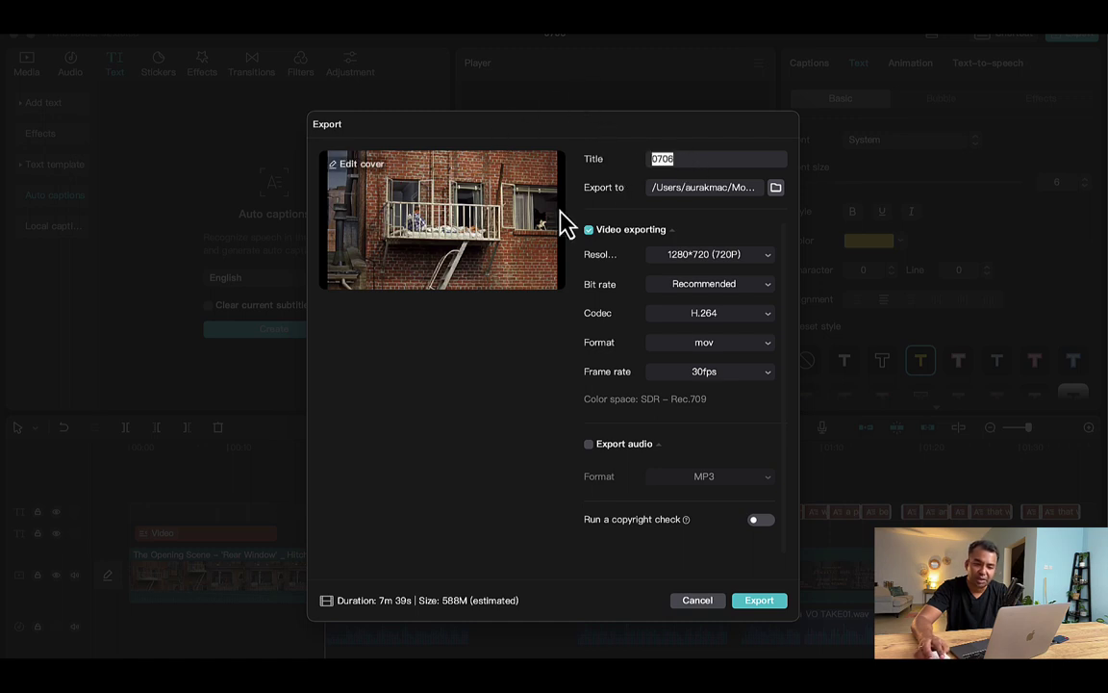